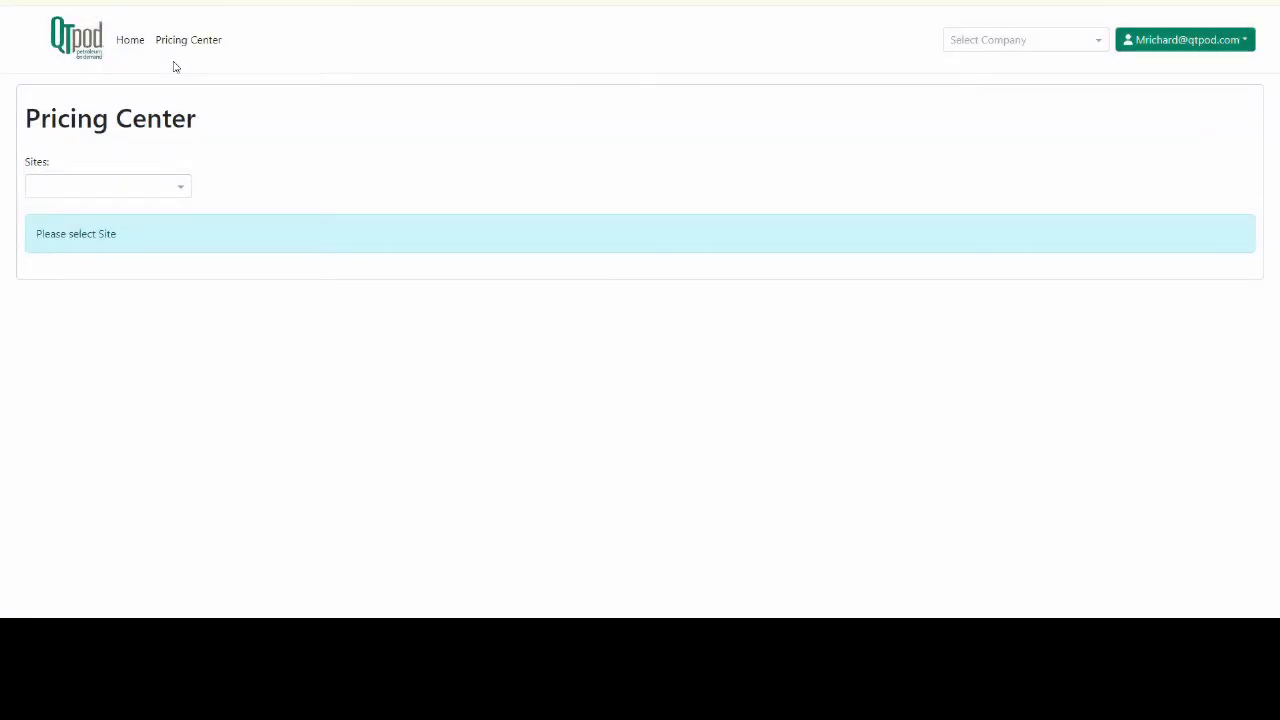
- Select the Pricing Center Tutorial site
click(158, 193)
scroll(143, 248, down, 3)
scroll(142, 248, down, 4)
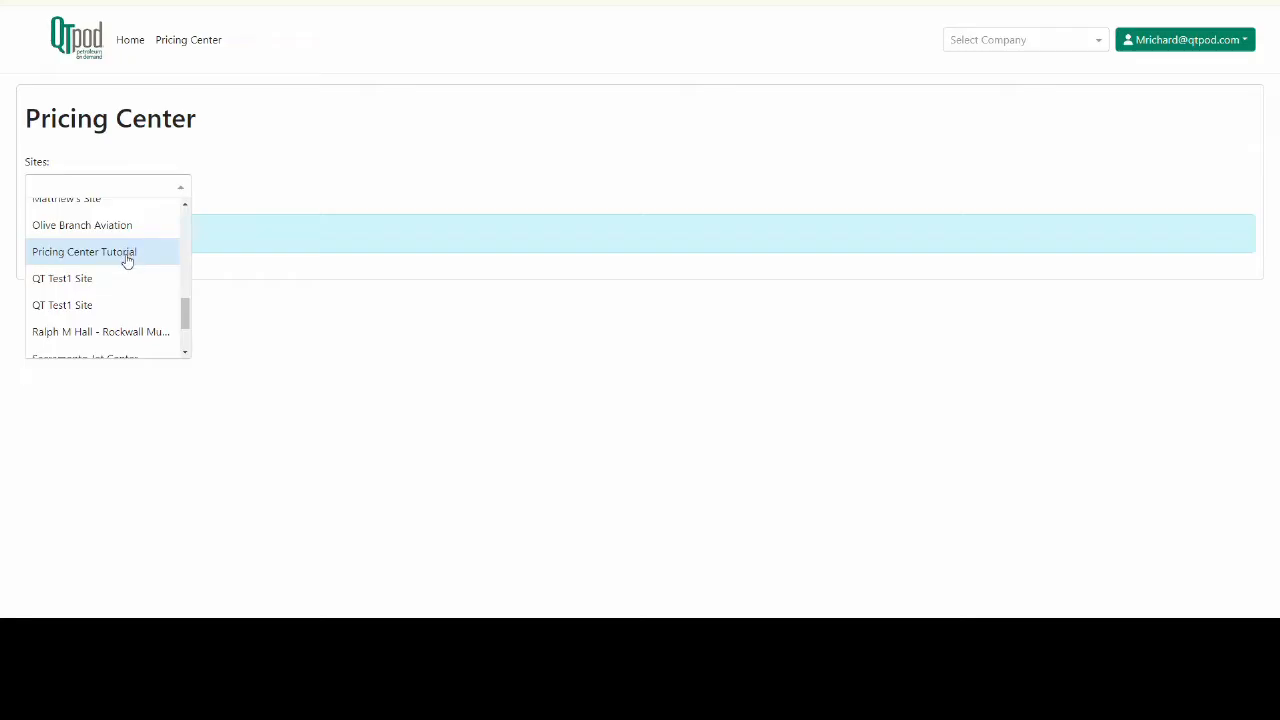
click(127, 255)
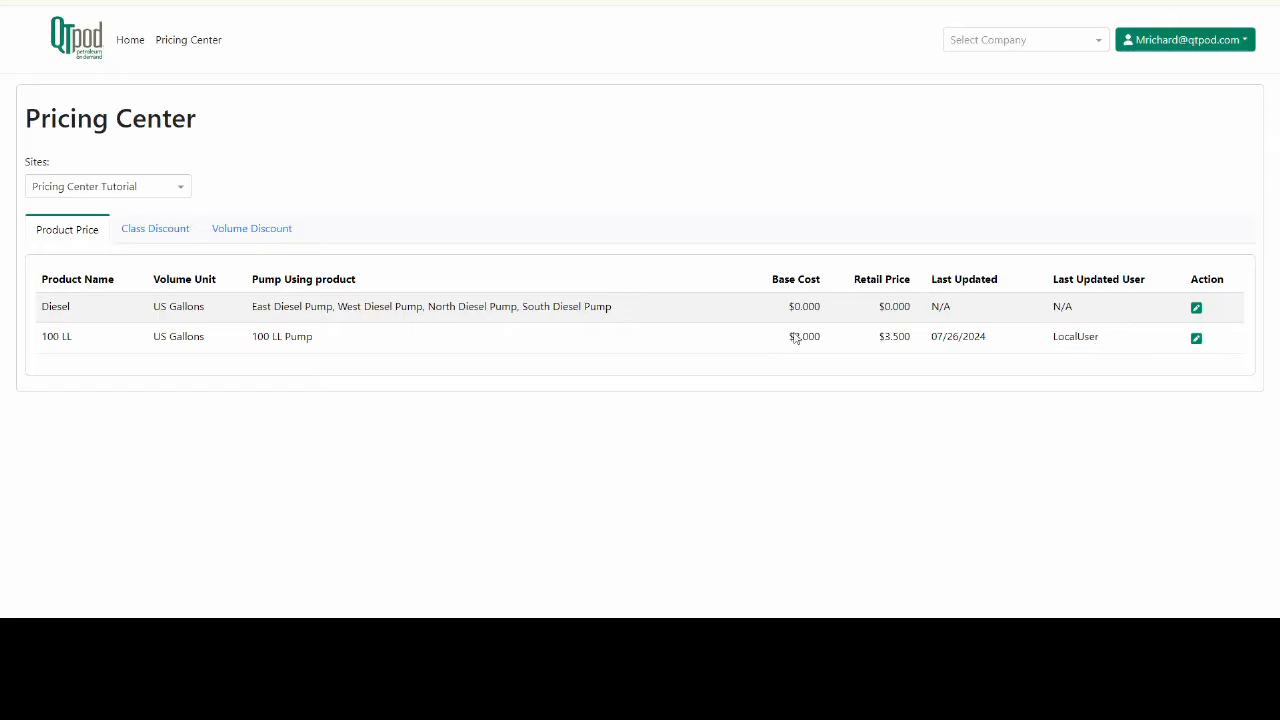
- Open the Diesel product's pricing for editing and set its base cost to 4
drag(256, 306, 620, 257)
click(620, 257)
click(1197, 310)
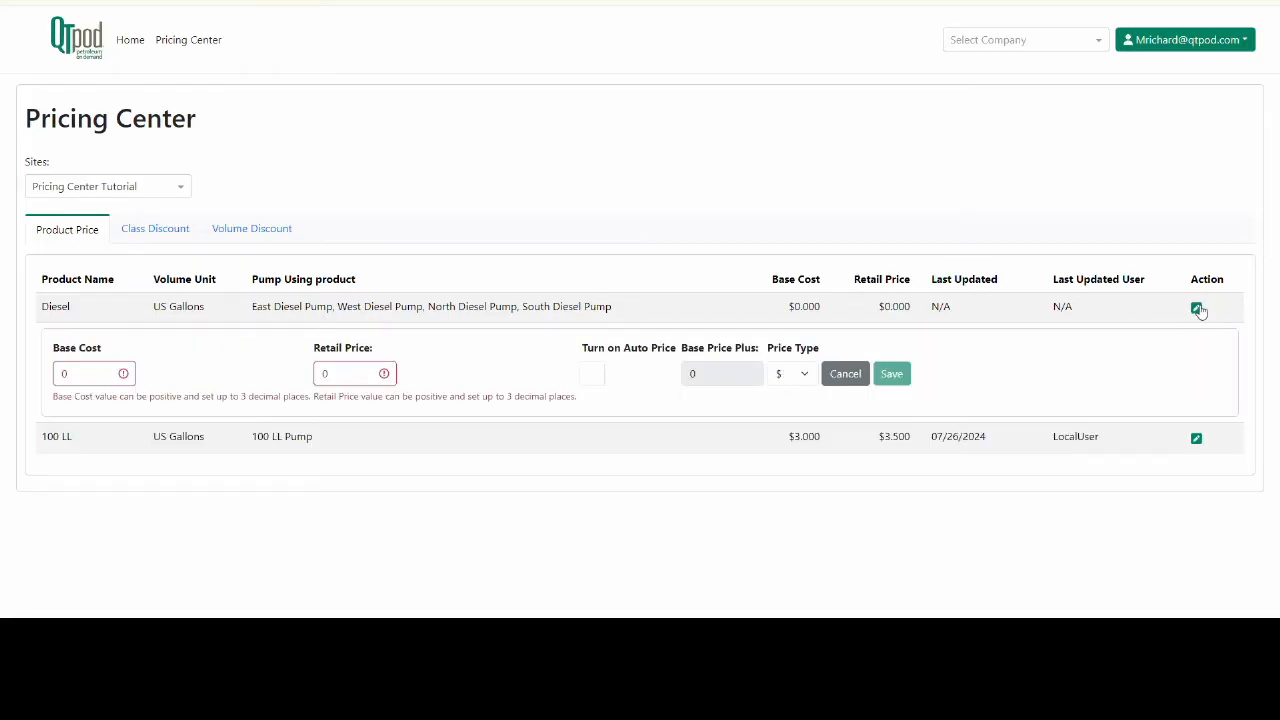
double_click(77, 370)
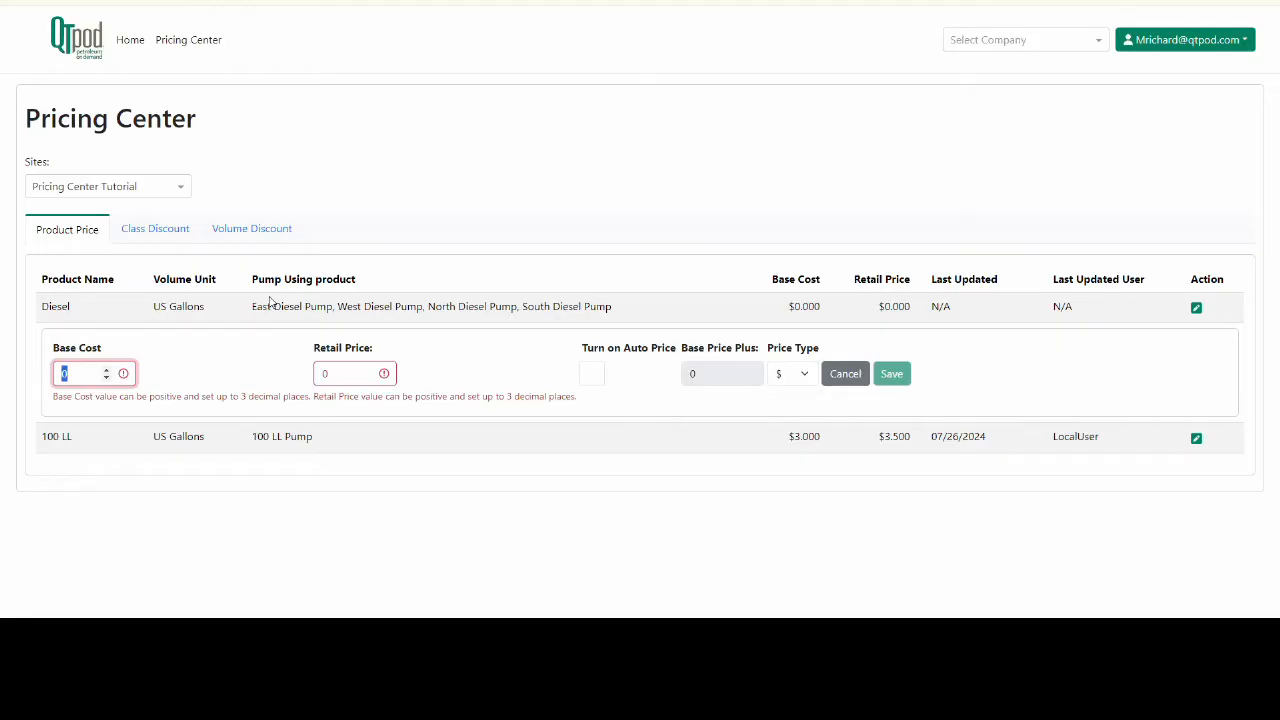
text(4)
click(280, 326)
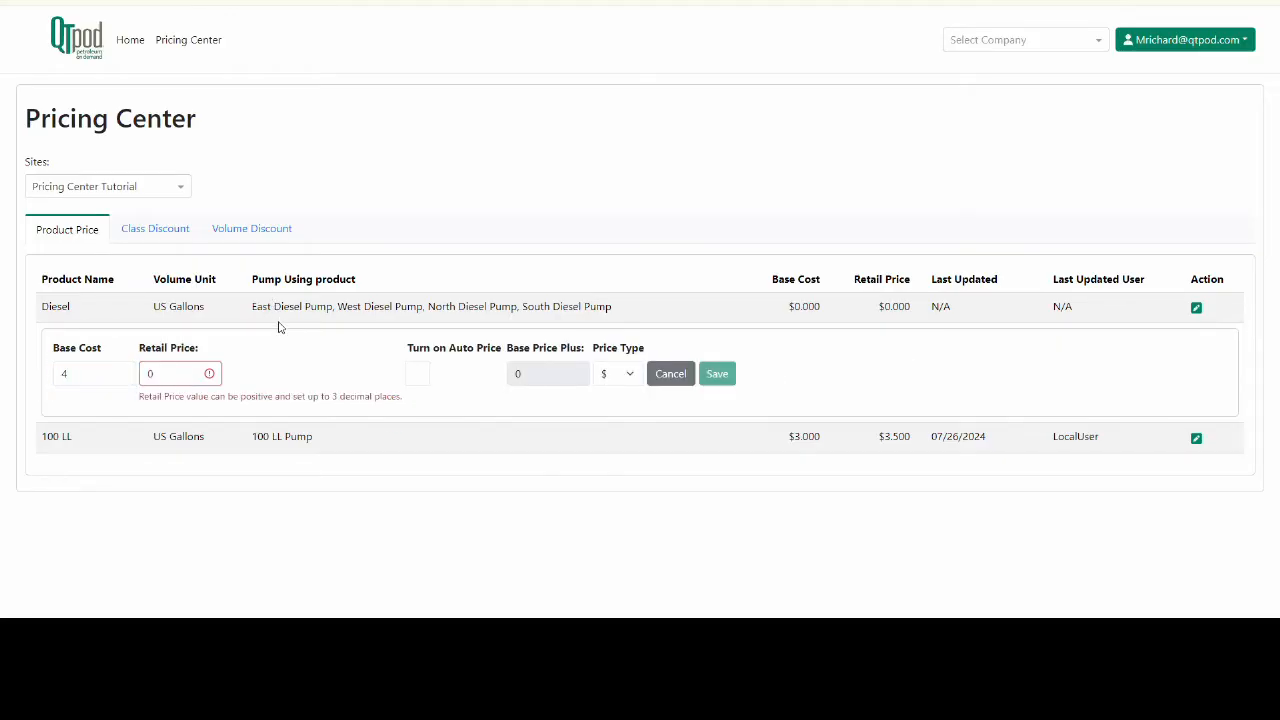
- Set the Diesel retail price to 5.509, save the pricing, and check the Diesel prices in the product list
click(152, 374)
double_click(152, 374)
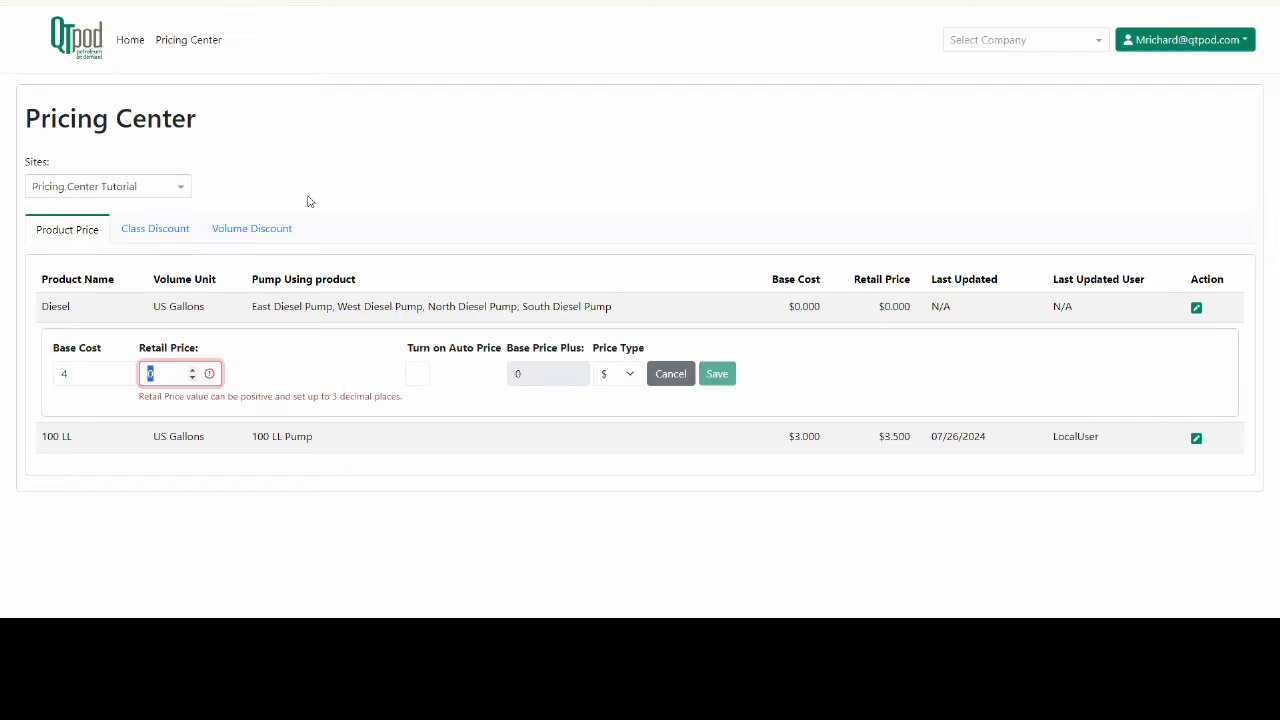
text(5.509)
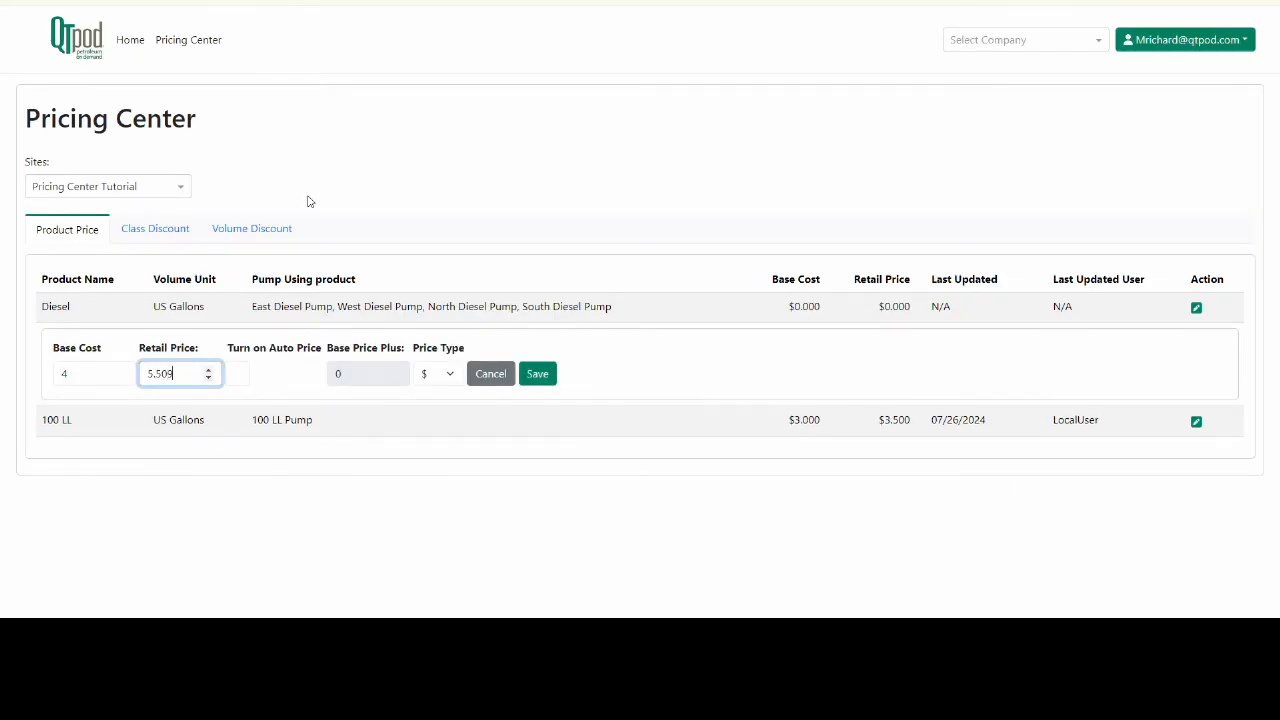
click(308, 201)
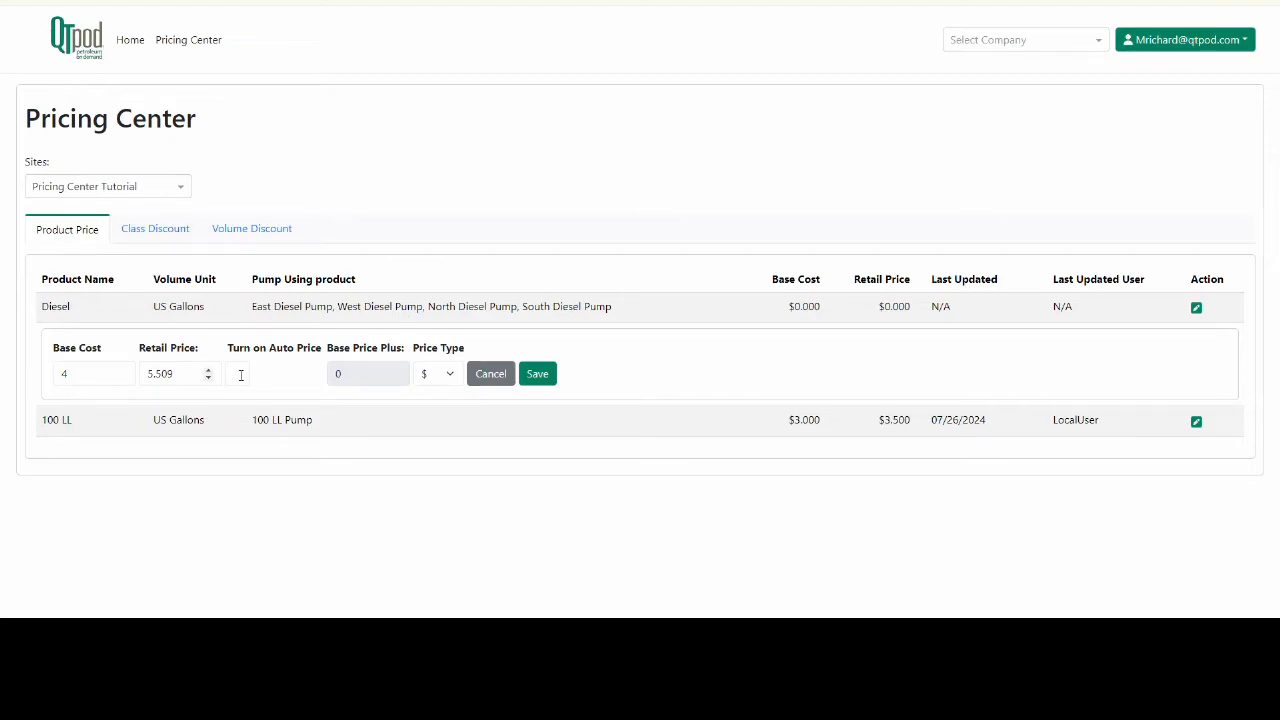
click(538, 375)
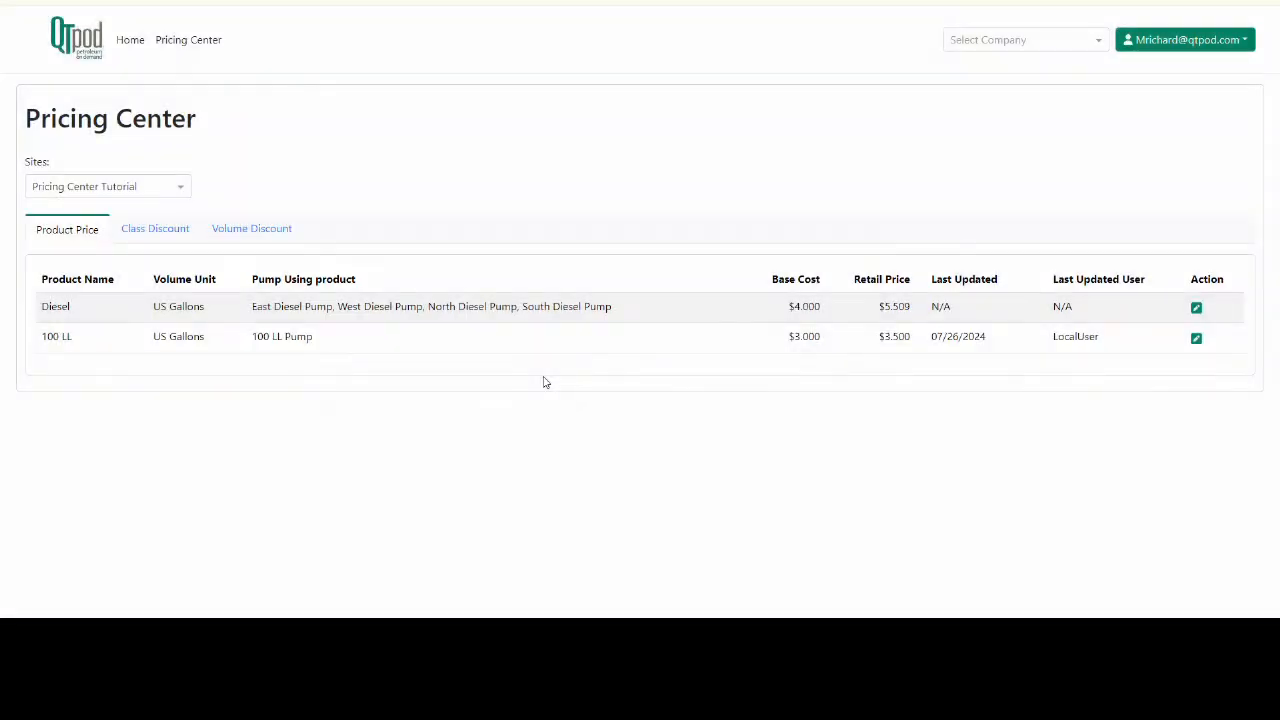
drag(789, 310, 914, 307)
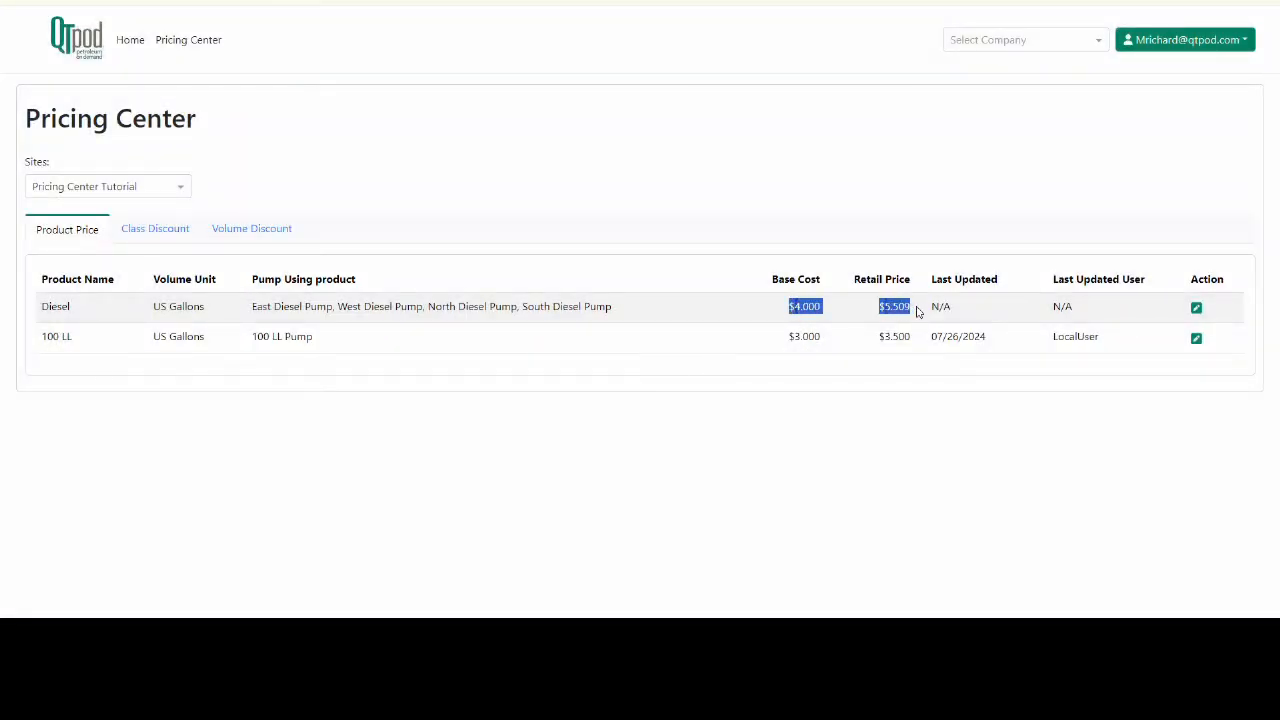
click(881, 389)
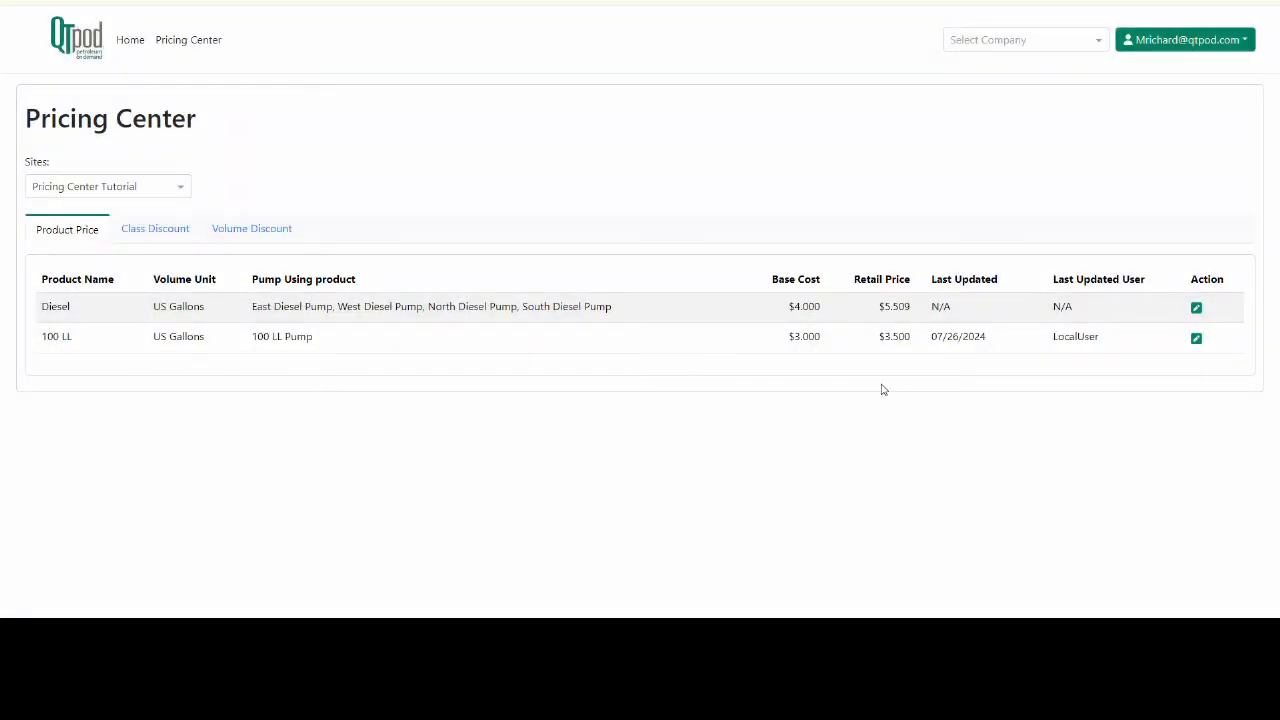
- Edit the Diesel pricing again, turn on Auto Price, and set Base Price Plus to 2 dollars
click(1197, 310)
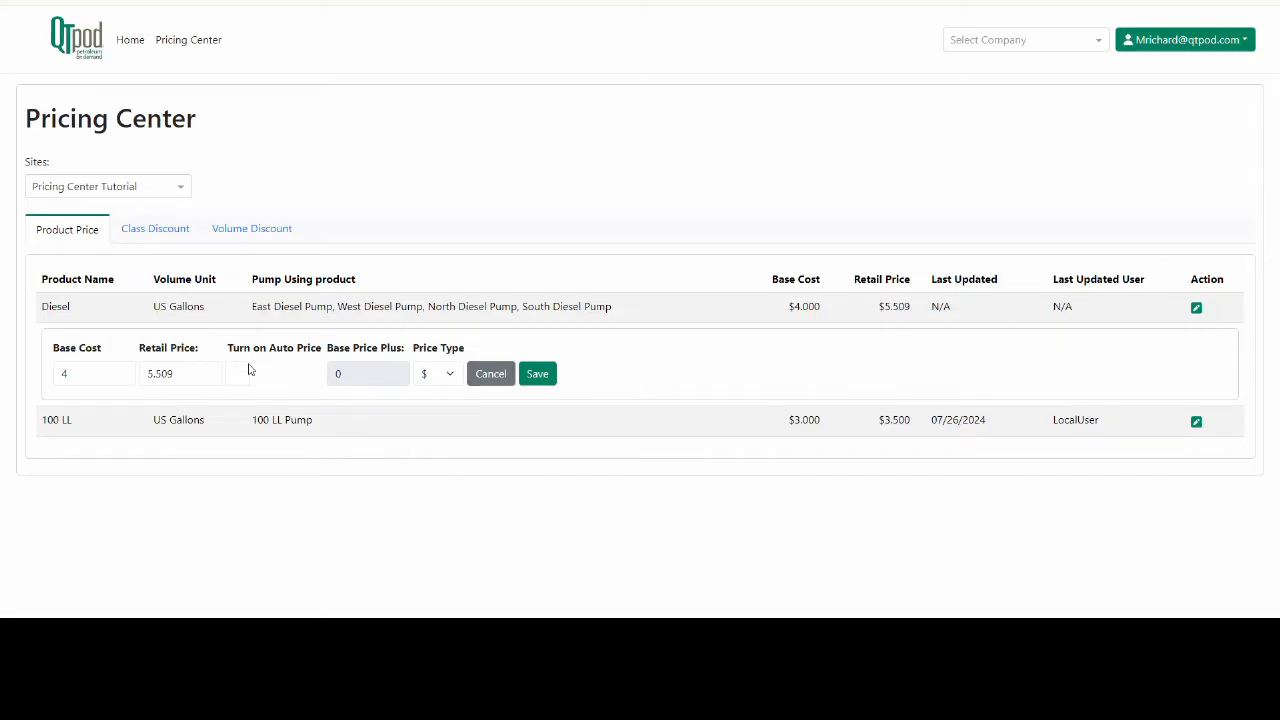
click(238, 374)
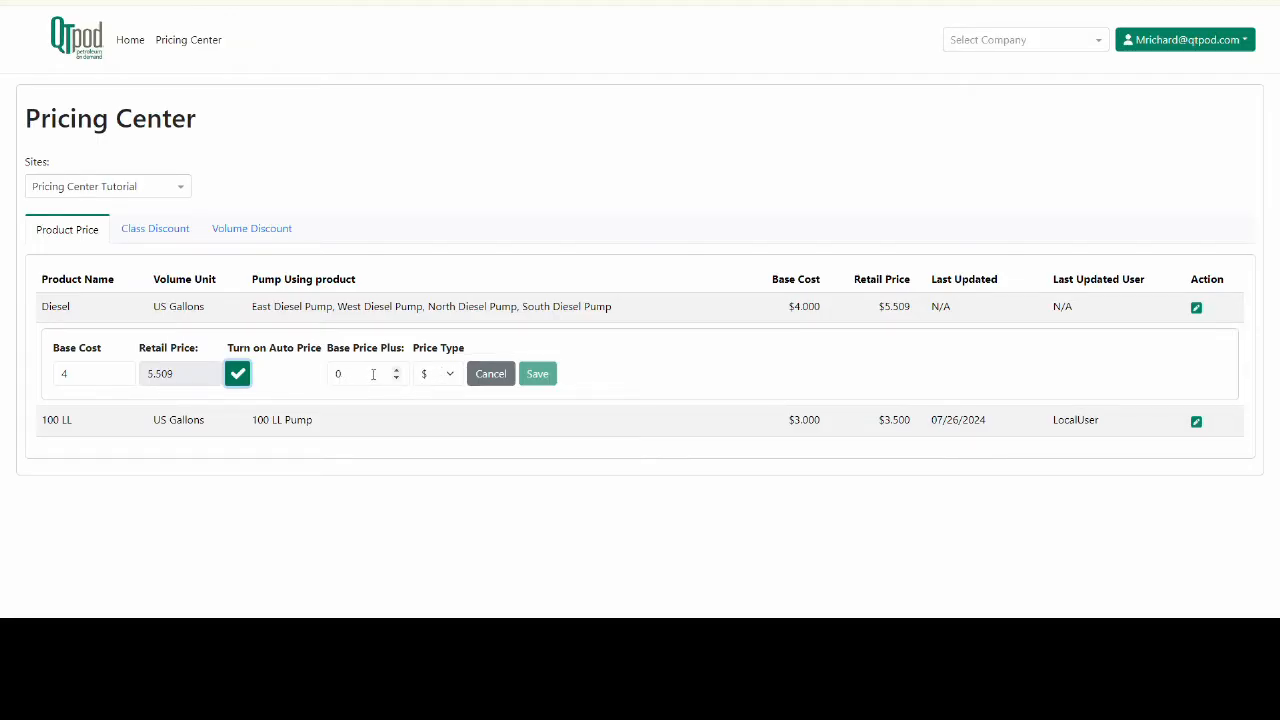
key(Tab)
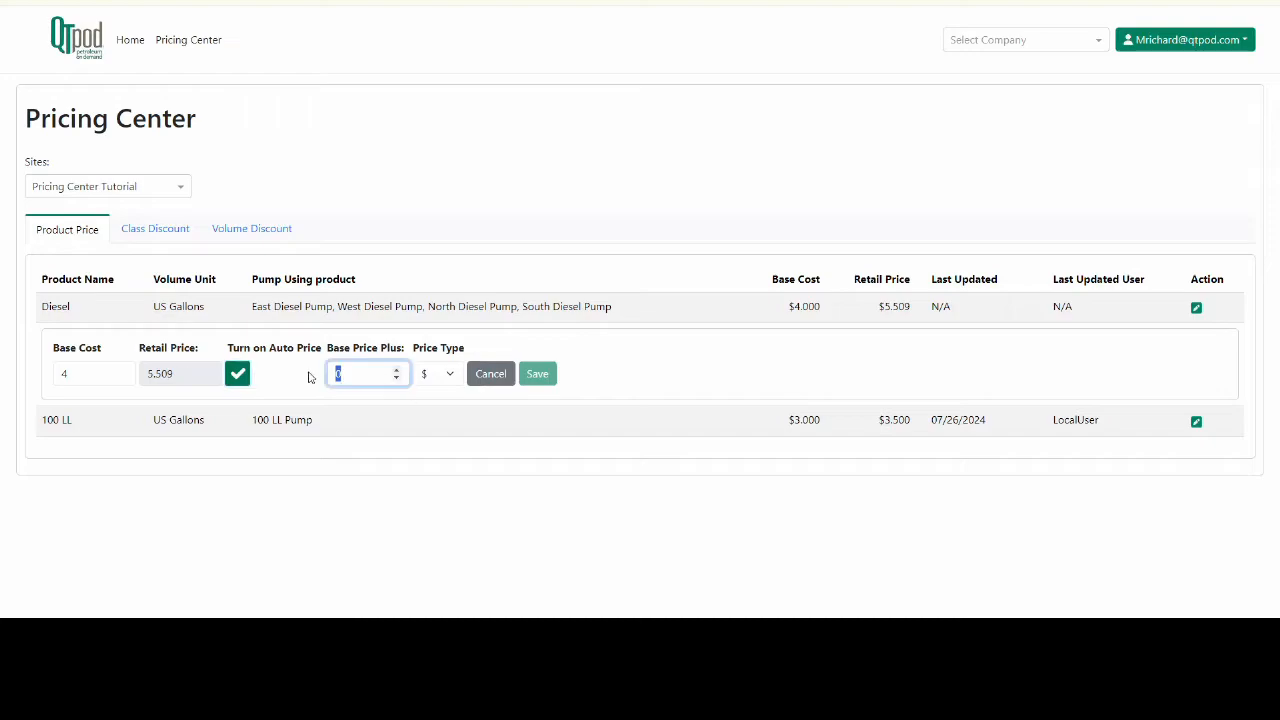
text(2)
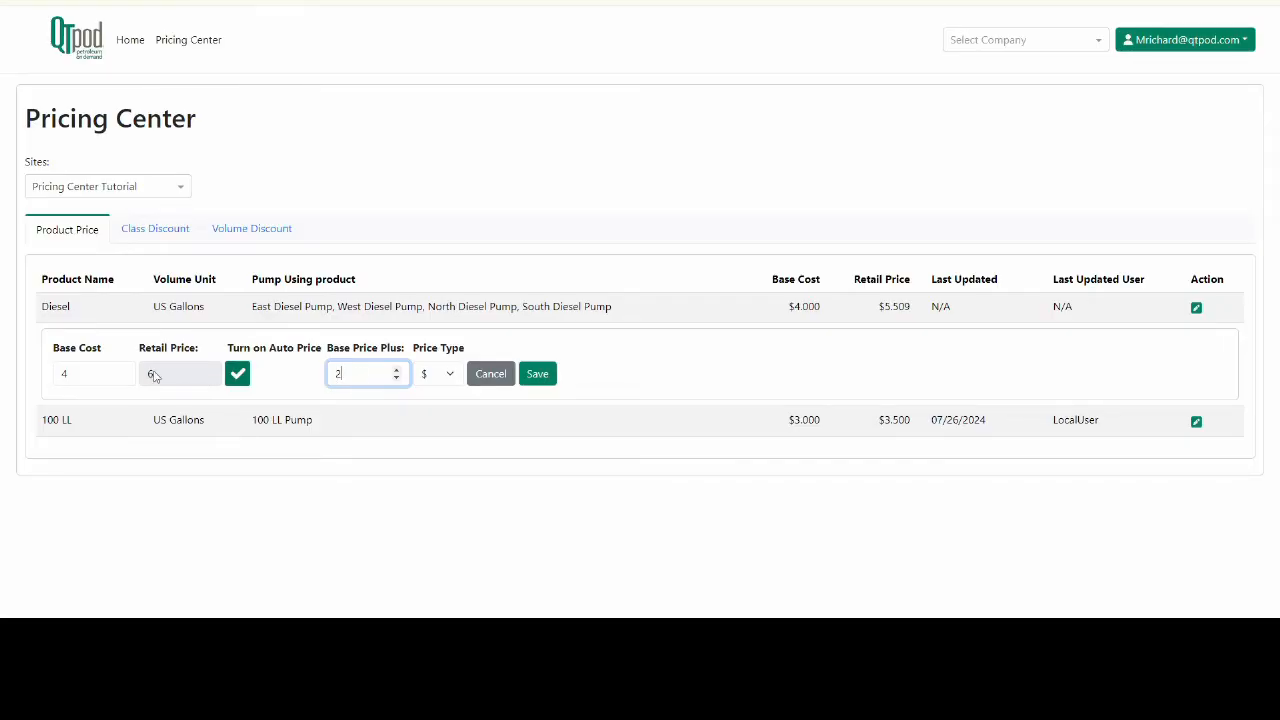
click(296, 358)
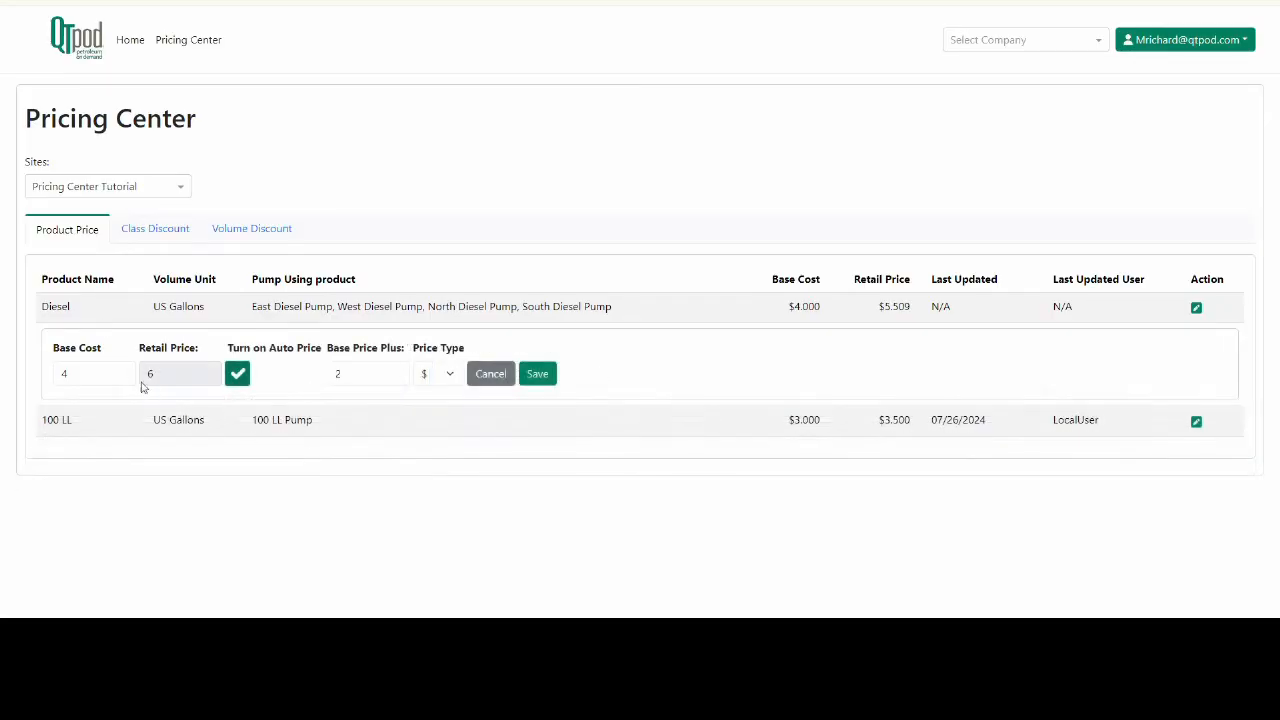
- Set the Diesel base cost to 5
double_click(77, 374)
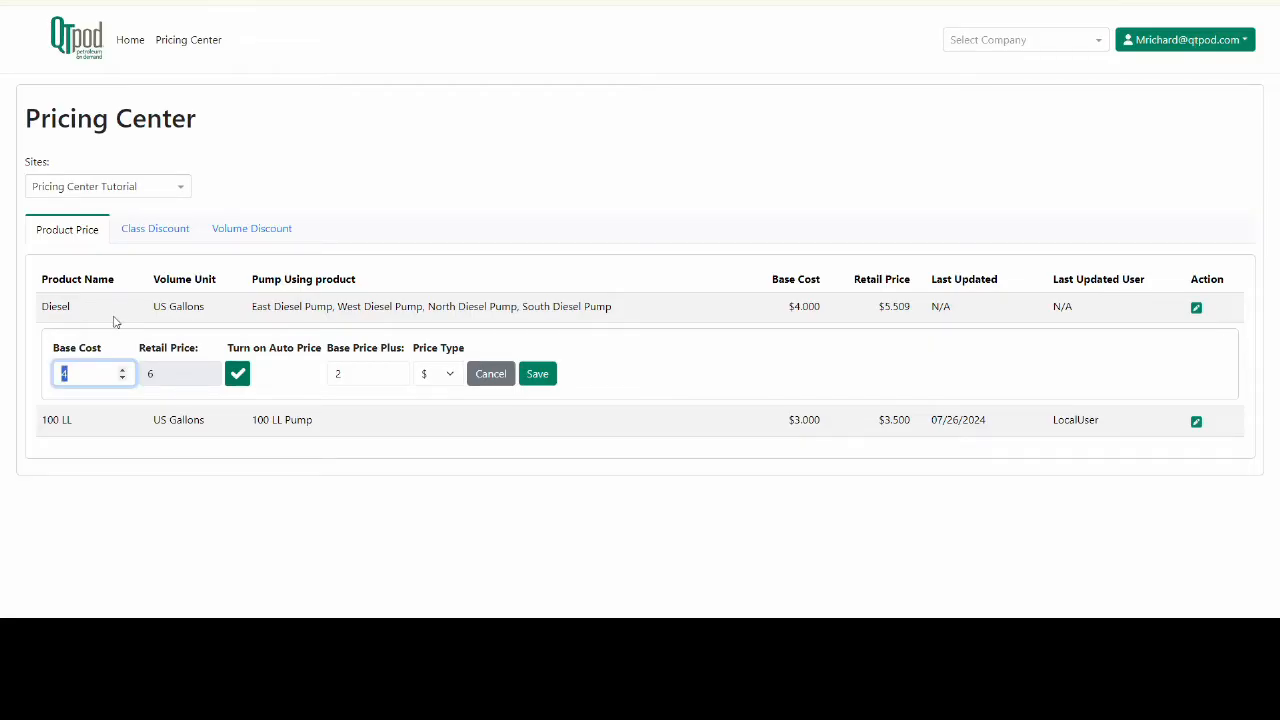
text(5)
click(133, 349)
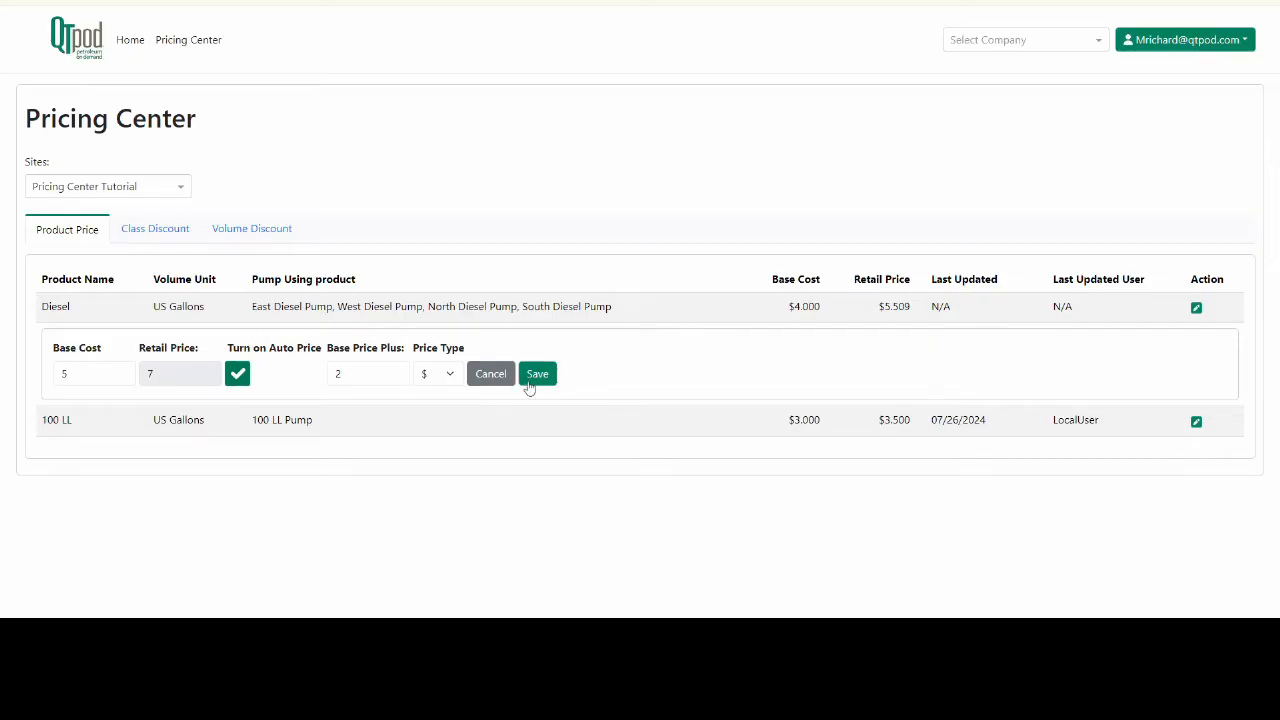
- Switch the Diesel price type to % and set Base Price Plus to 30
click(434, 386)
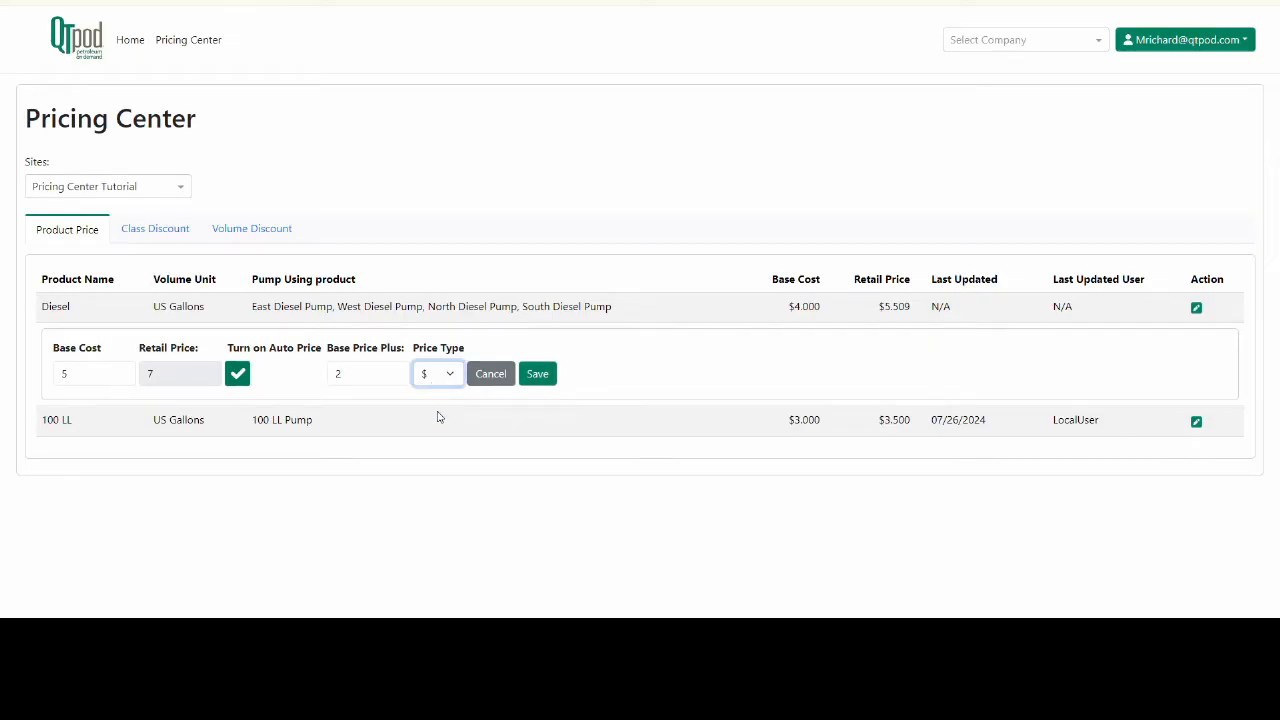
key(Down)
drag(392, 373, 329, 380)
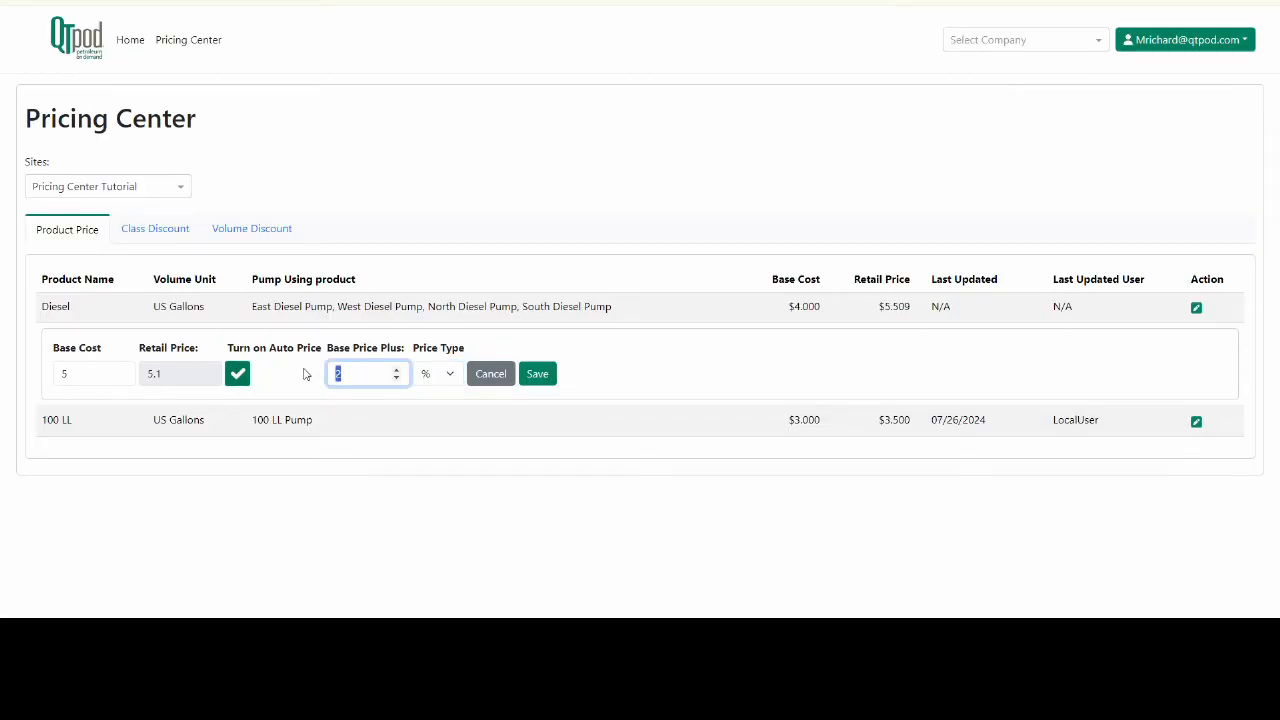
text(30)
click(305, 374)
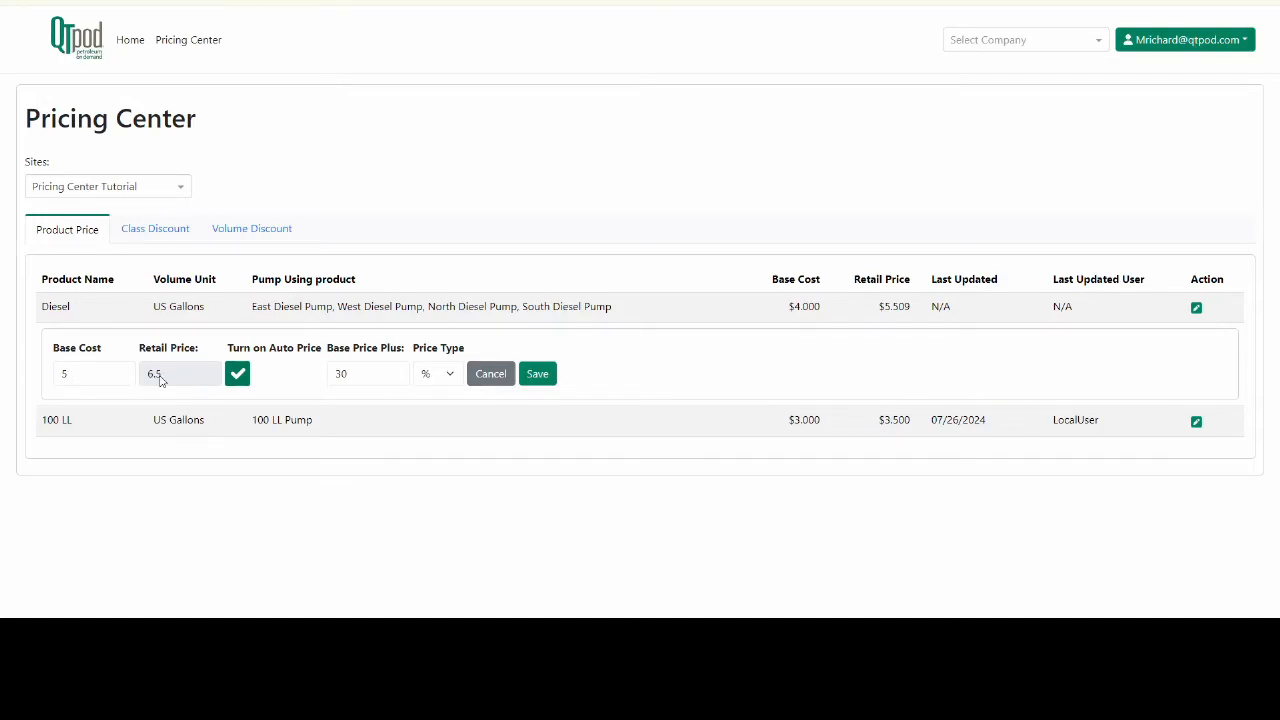
- Try Diesel base costs of 4 and 5.7 to see how the automatic retail price responds
double_click(56, 373)
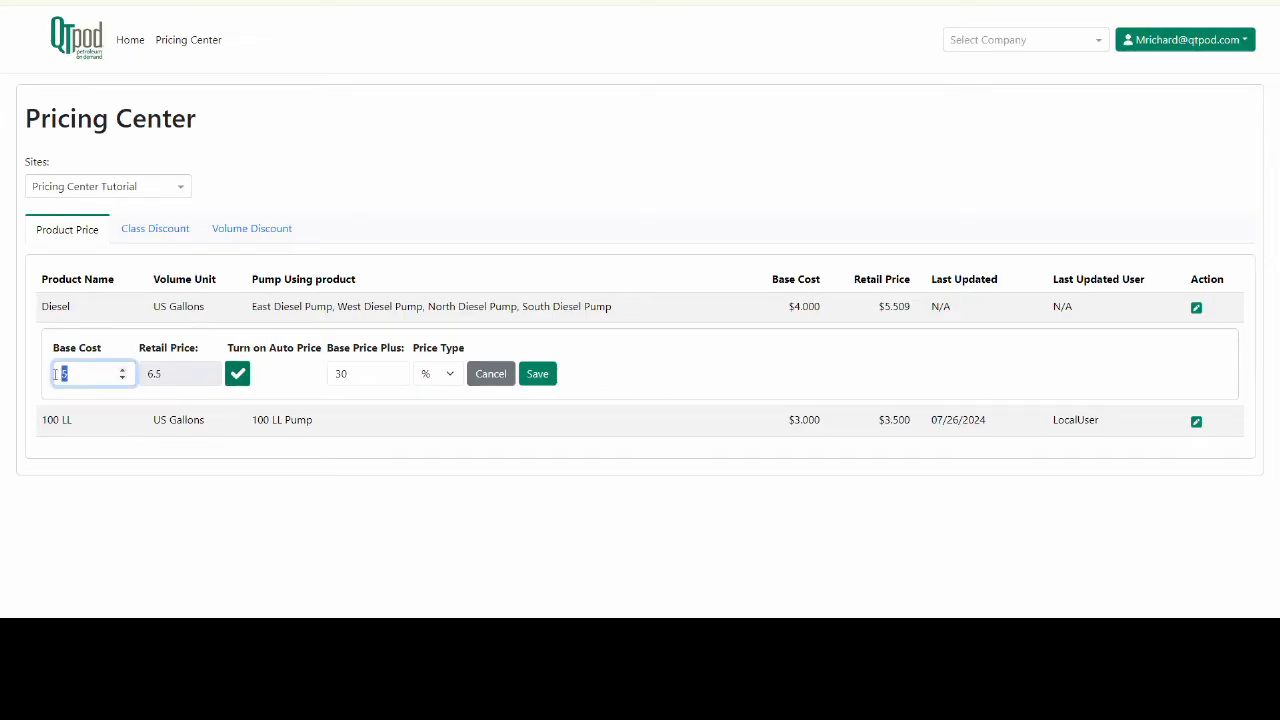
text(4)
click(109, 356)
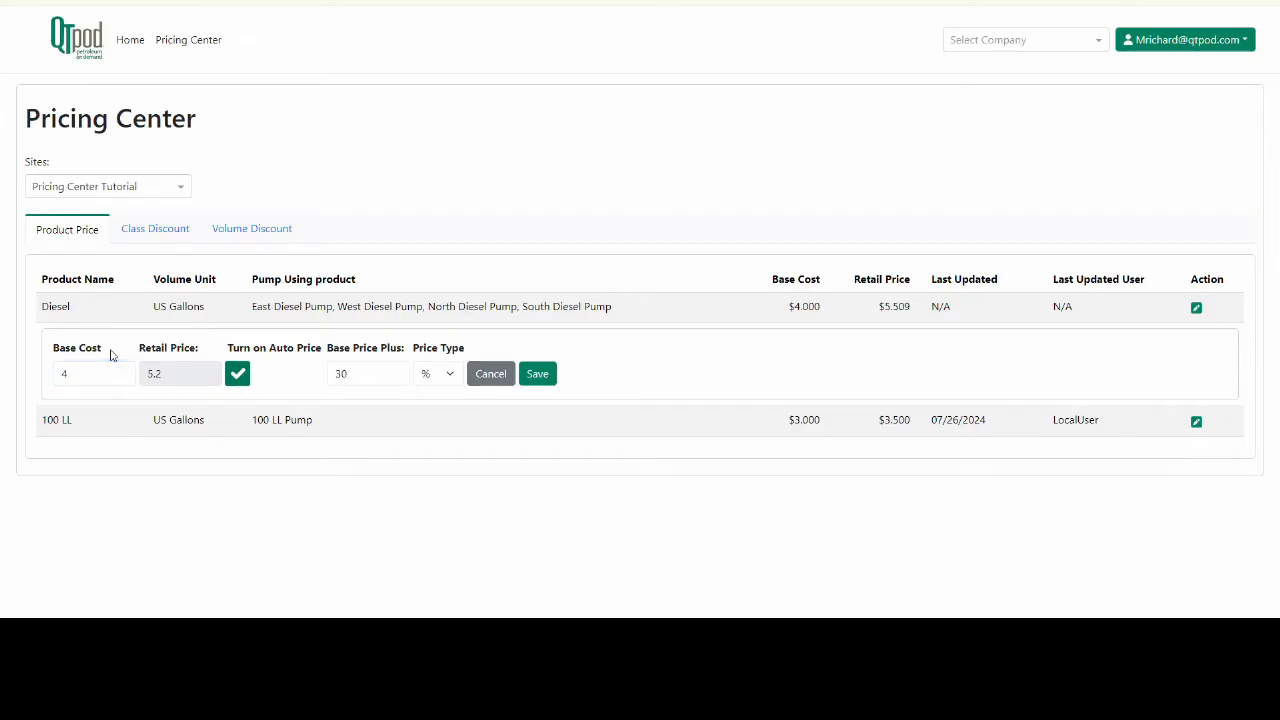
double_click(57, 374)
text(5.7)
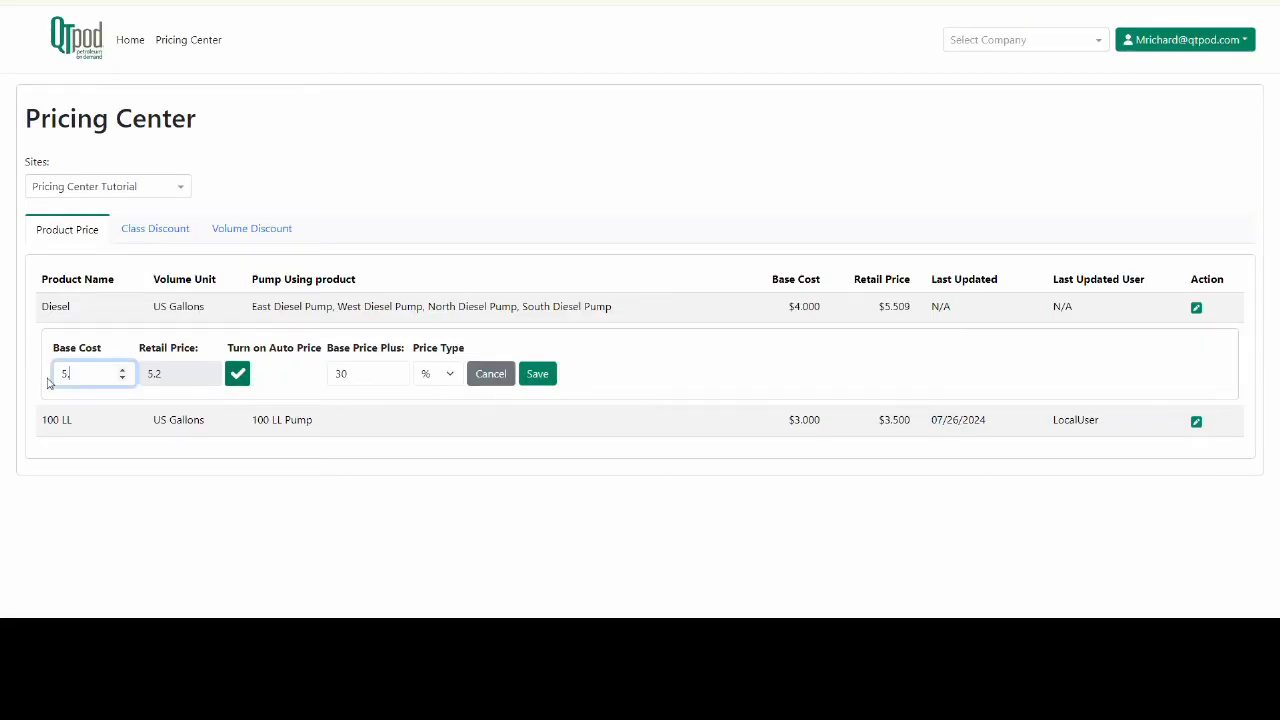
click(125, 347)
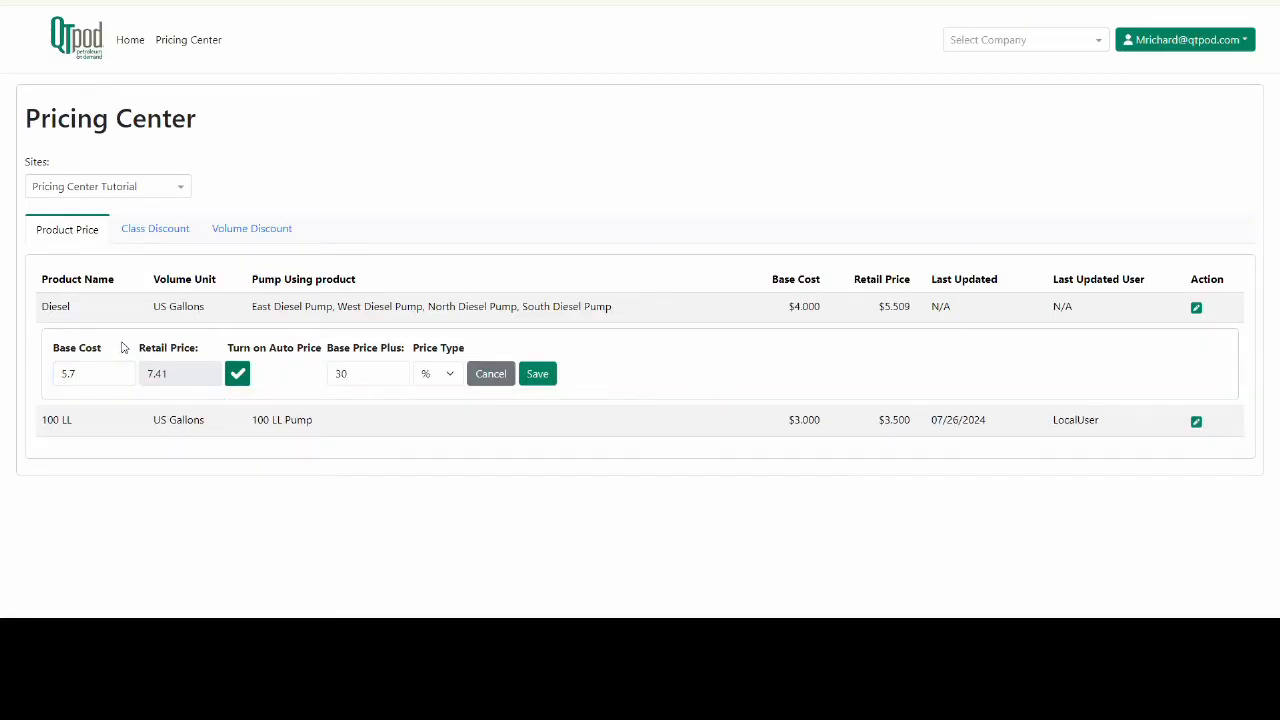
- Set the Diesel base cost to 9, save the pricing, and check who last updated it
double_click(98, 375)
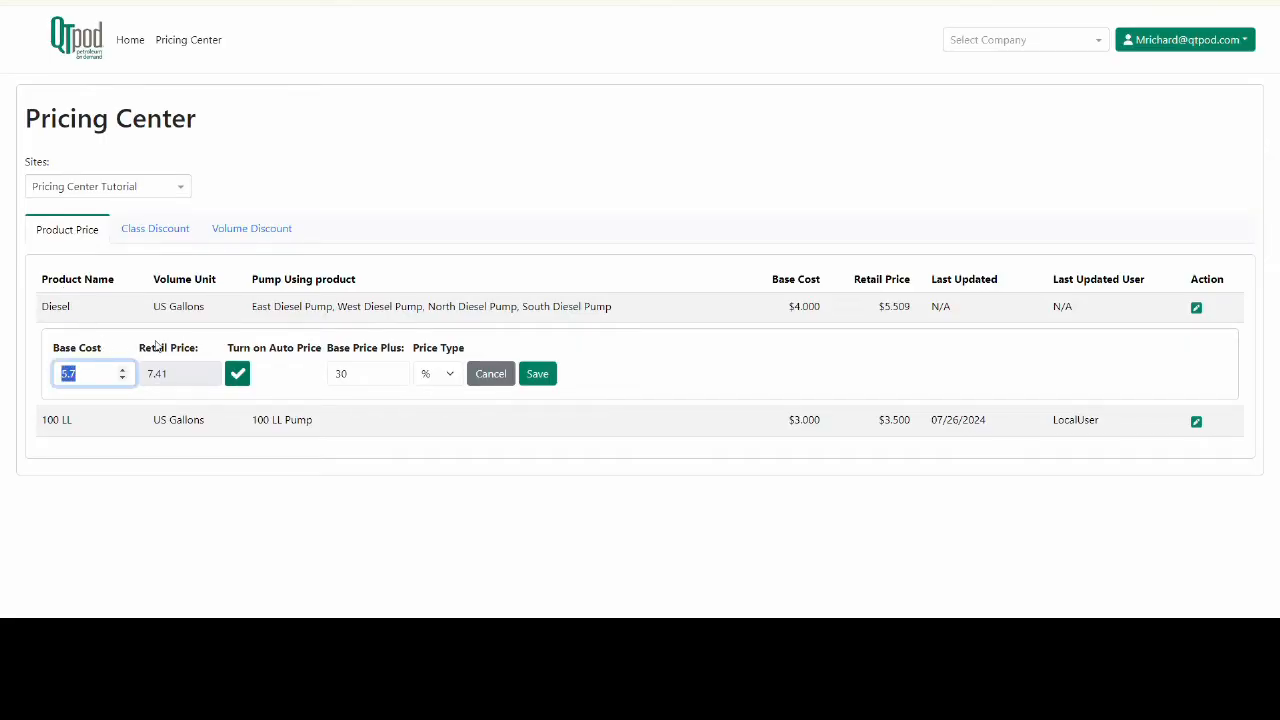
text(9)
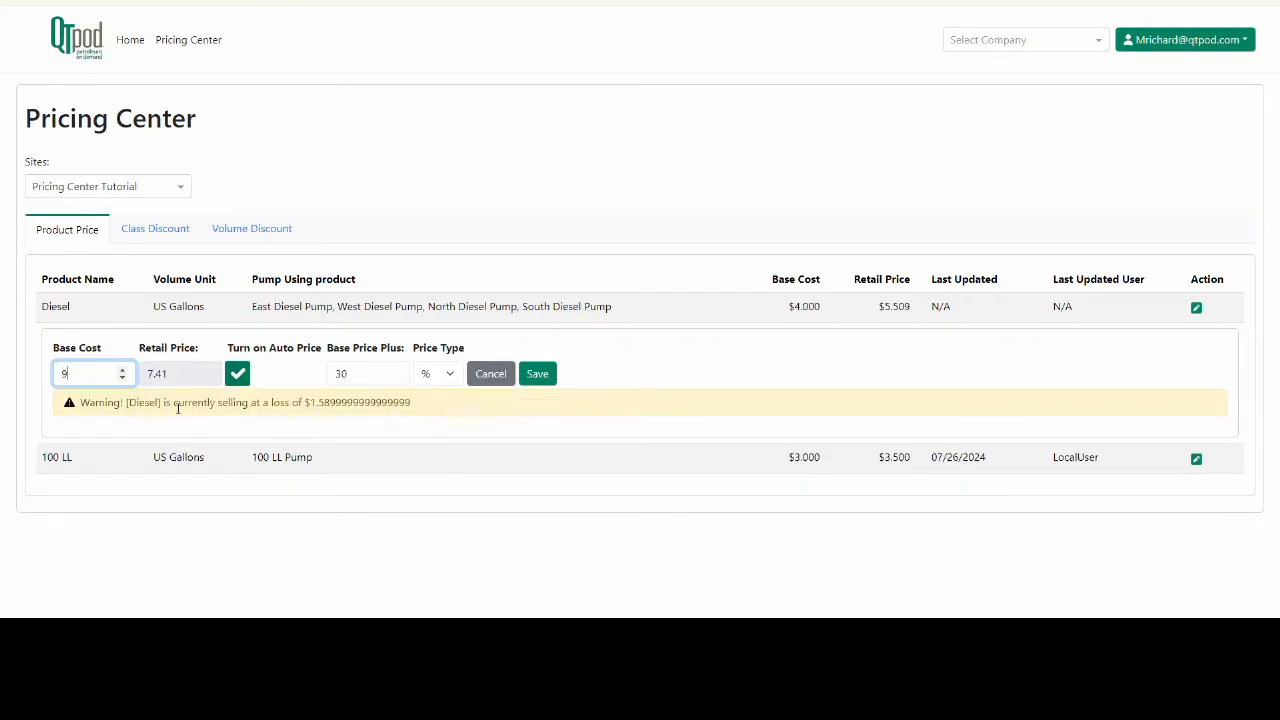
click(112, 345)
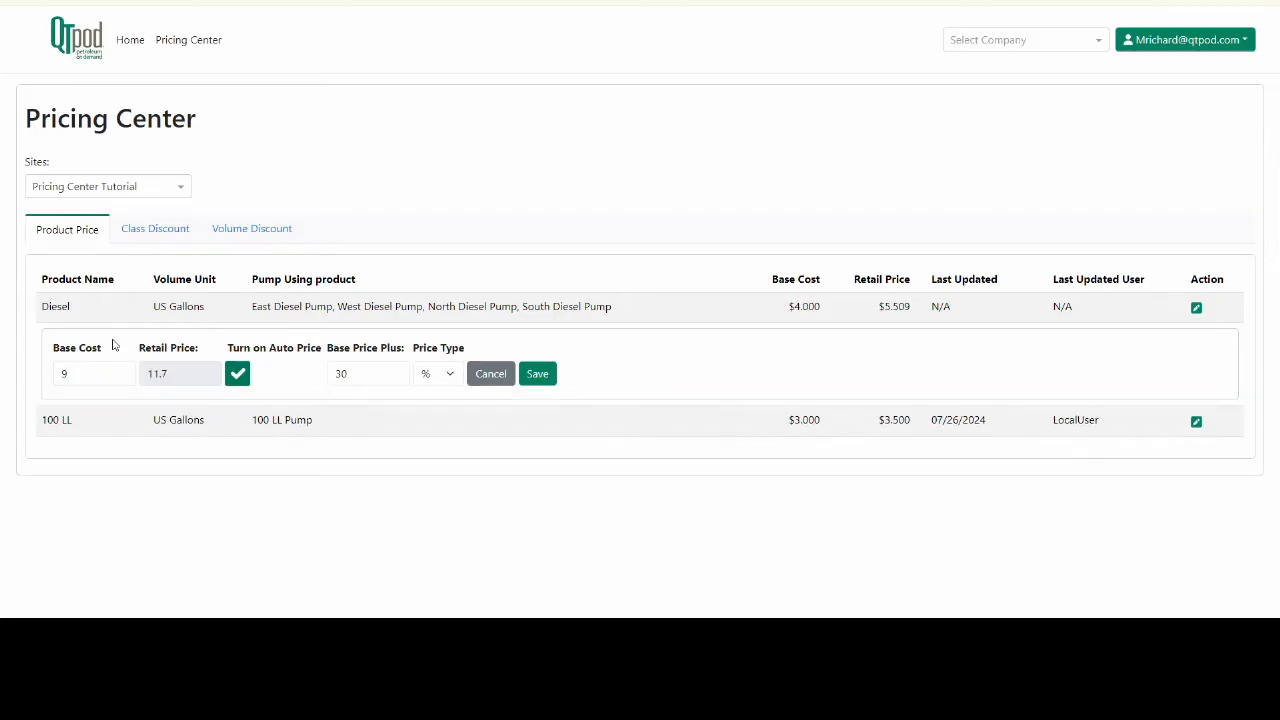
double_click(166, 377)
click(540, 376)
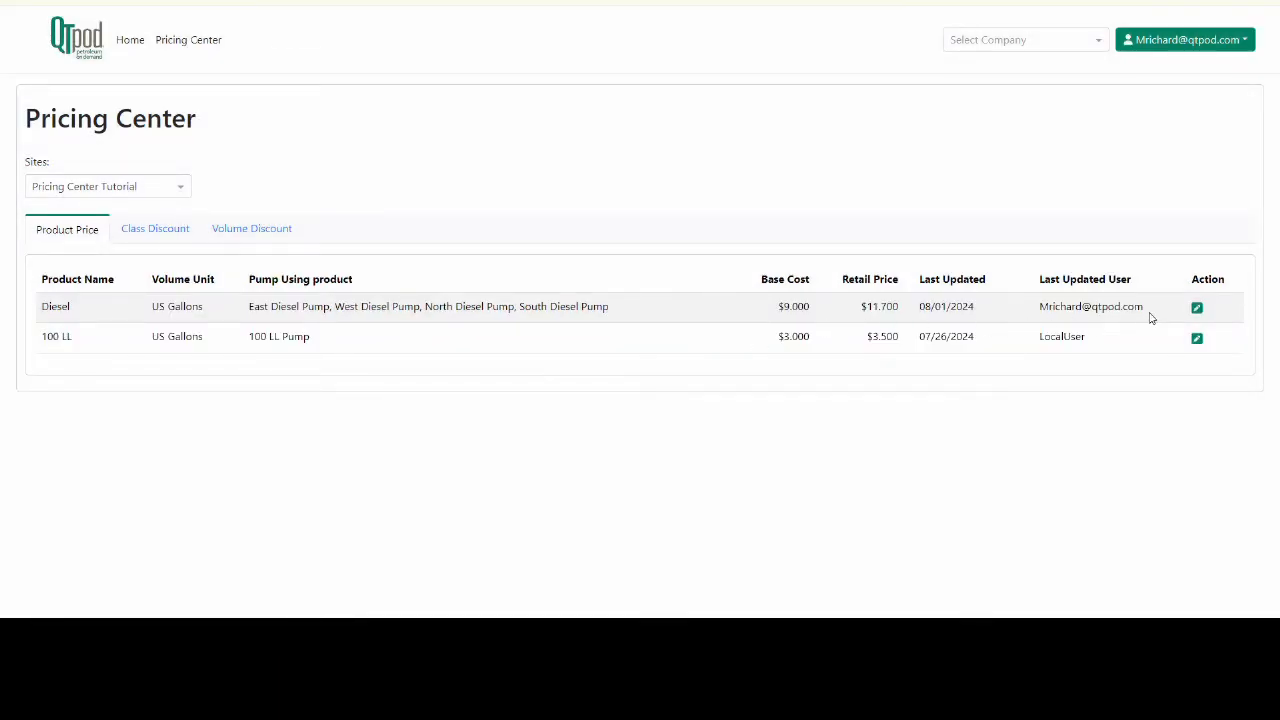
drag(1148, 309, 1028, 306)
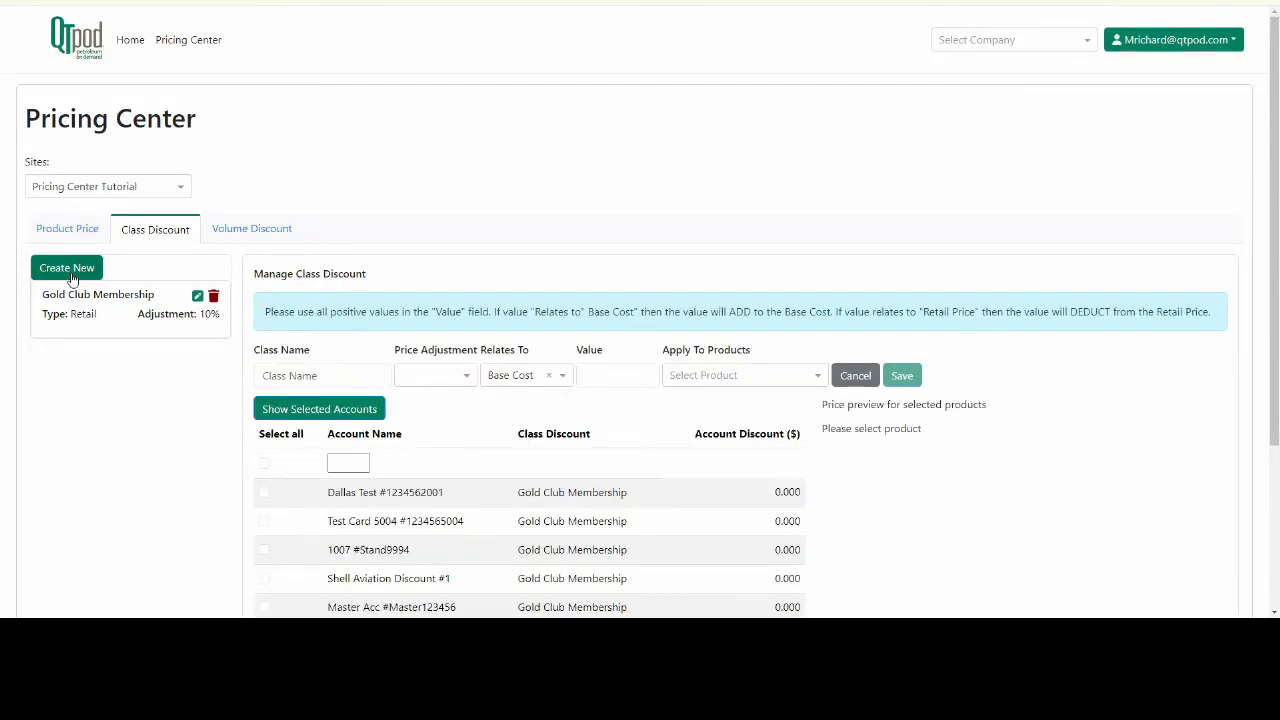
- Name the new class discount Special Membership and give it a $ price adjustment related to Retail Price
click(295, 376)
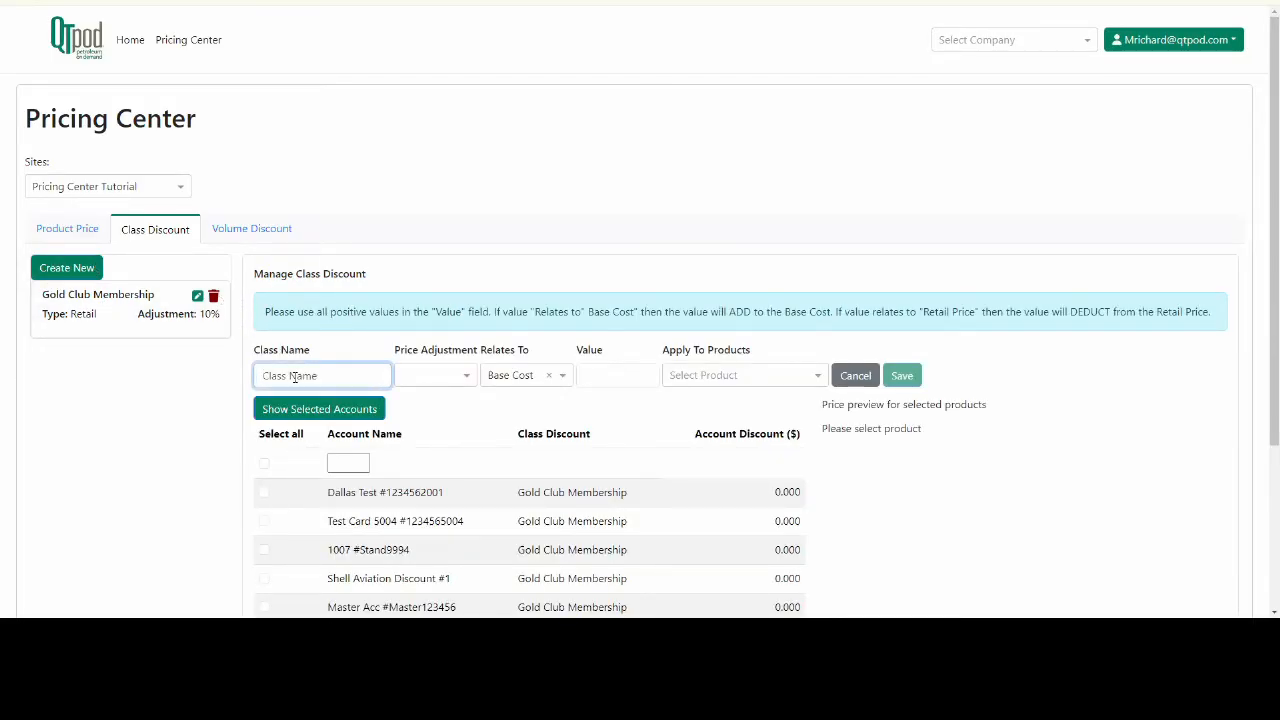
text(Special Membership)
click(486, 420)
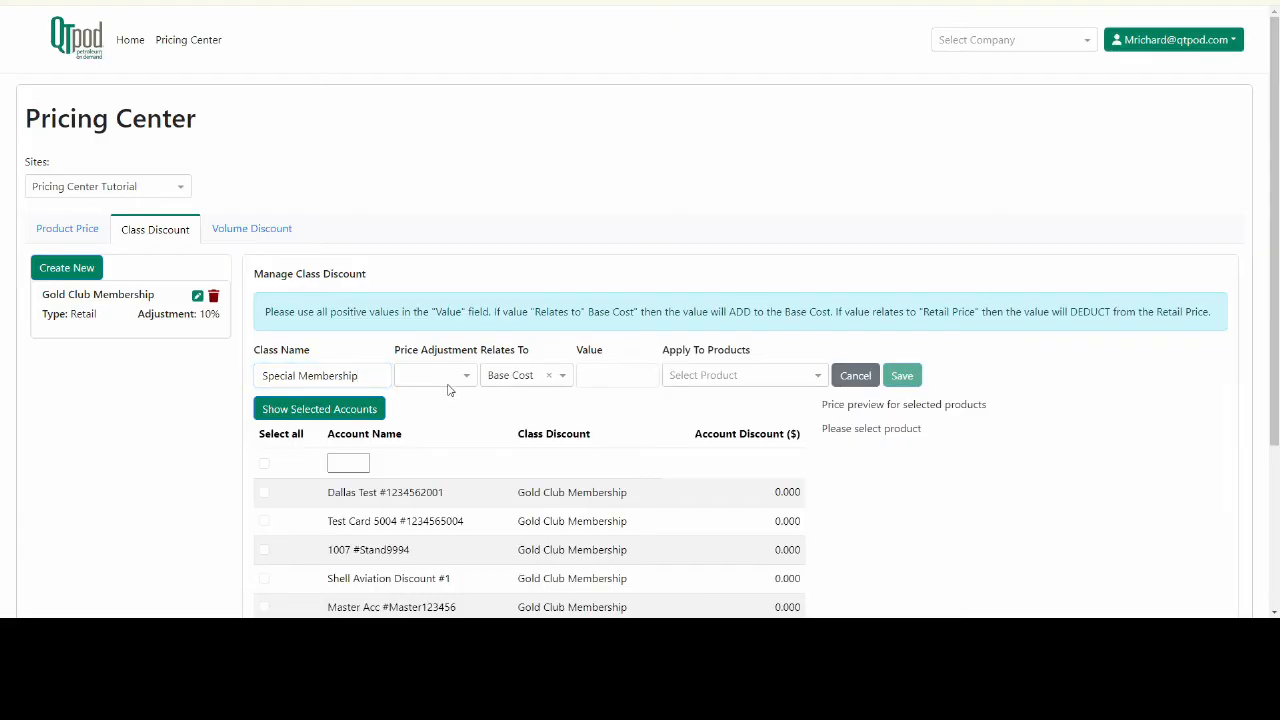
click(443, 377)
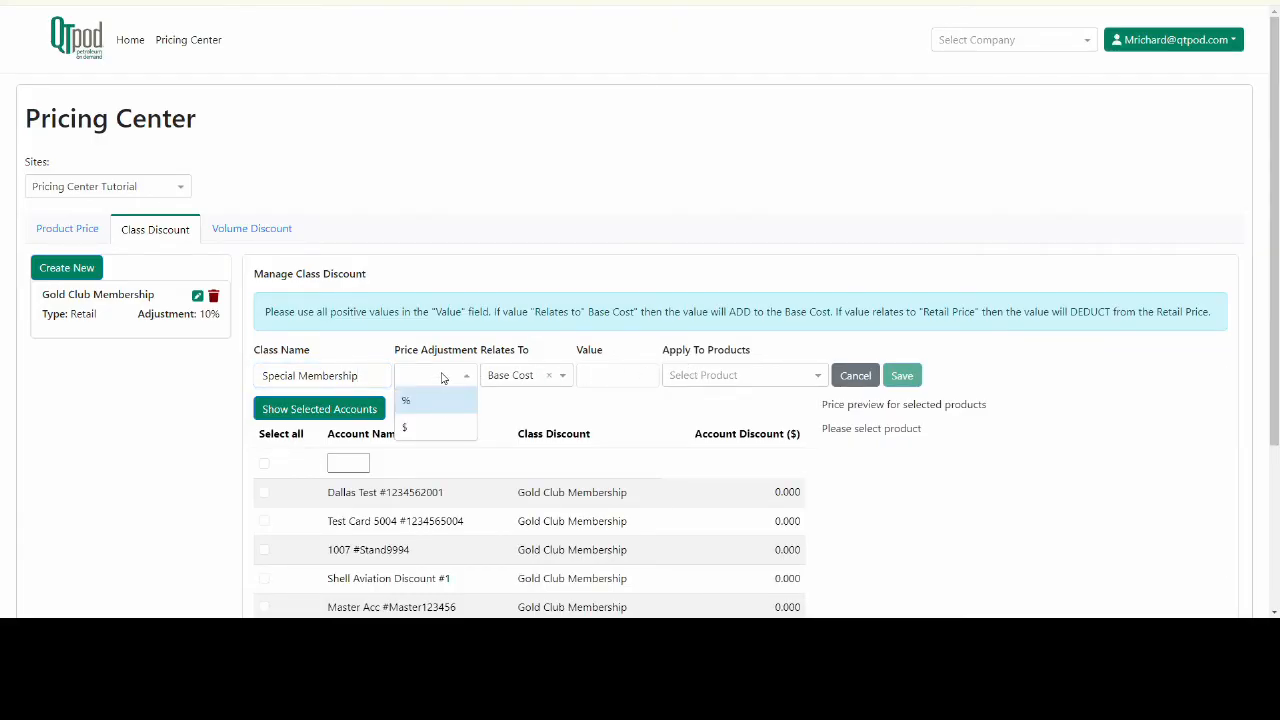
click(423, 432)
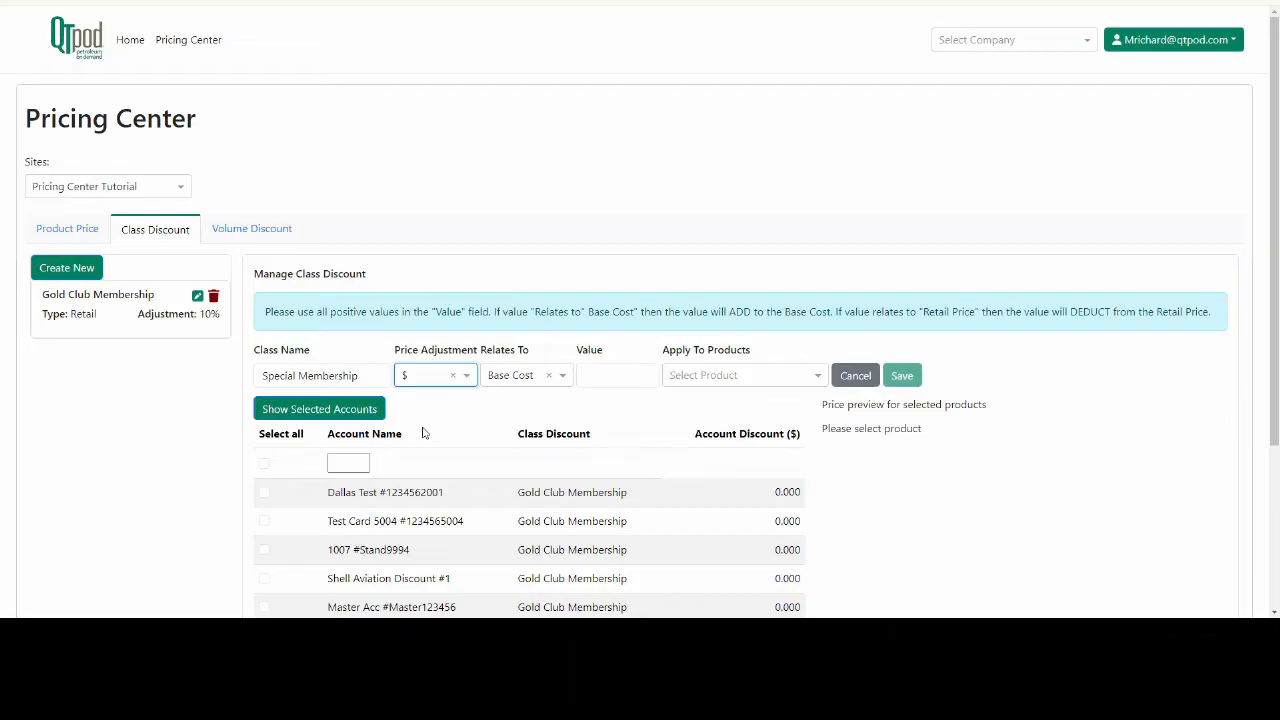
click(520, 386)
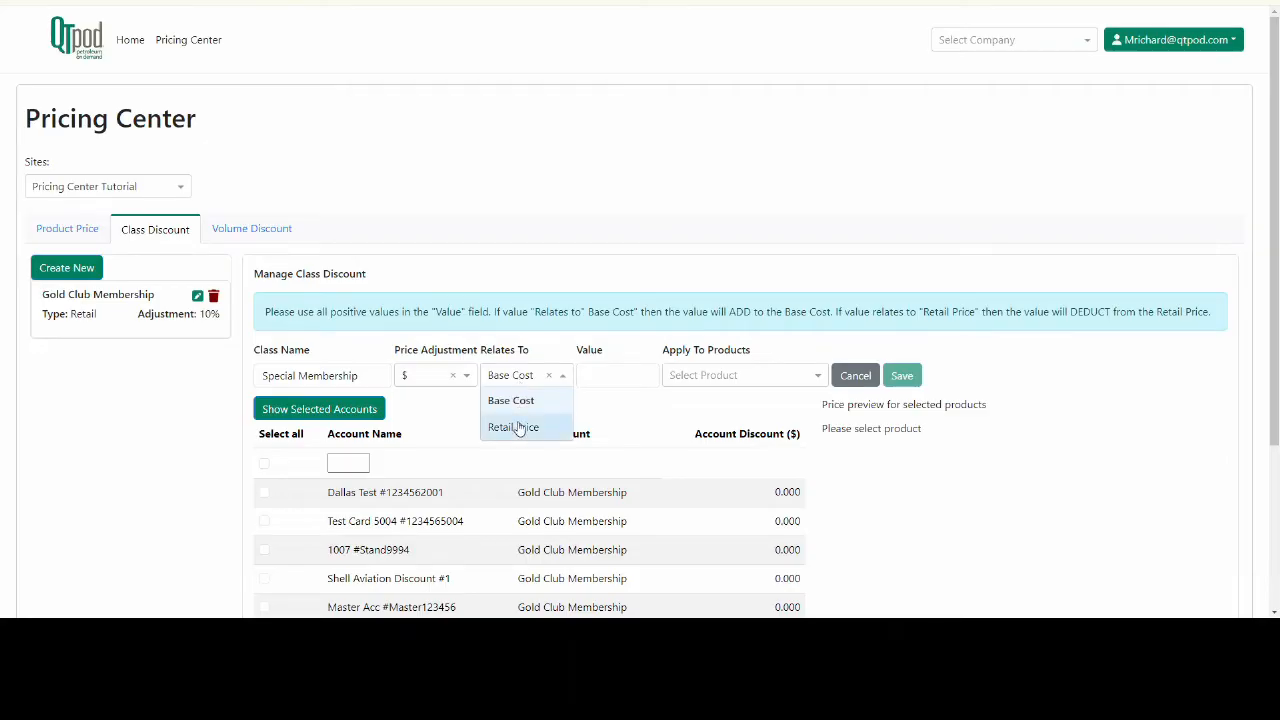
click(513, 428)
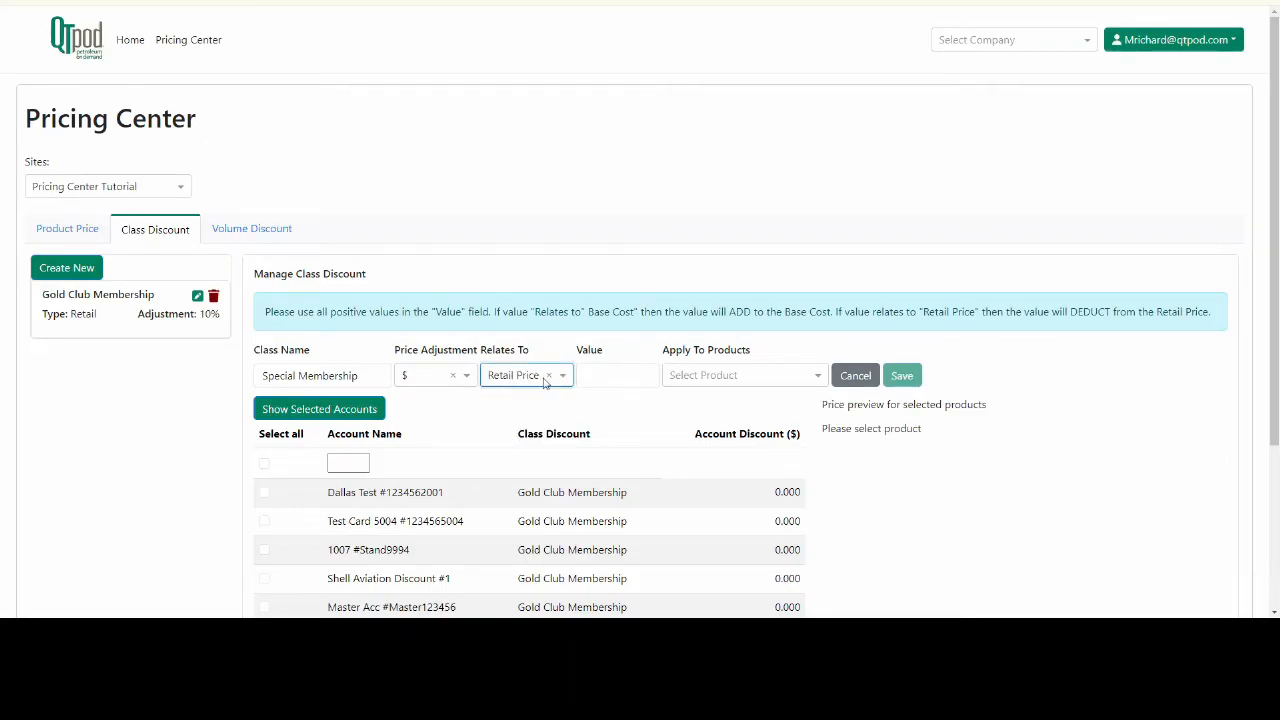
- Set the discount value to 0.20, apply it to Diesel, and check the adjusted price in the preview
click(617, 374)
click(703, 380)
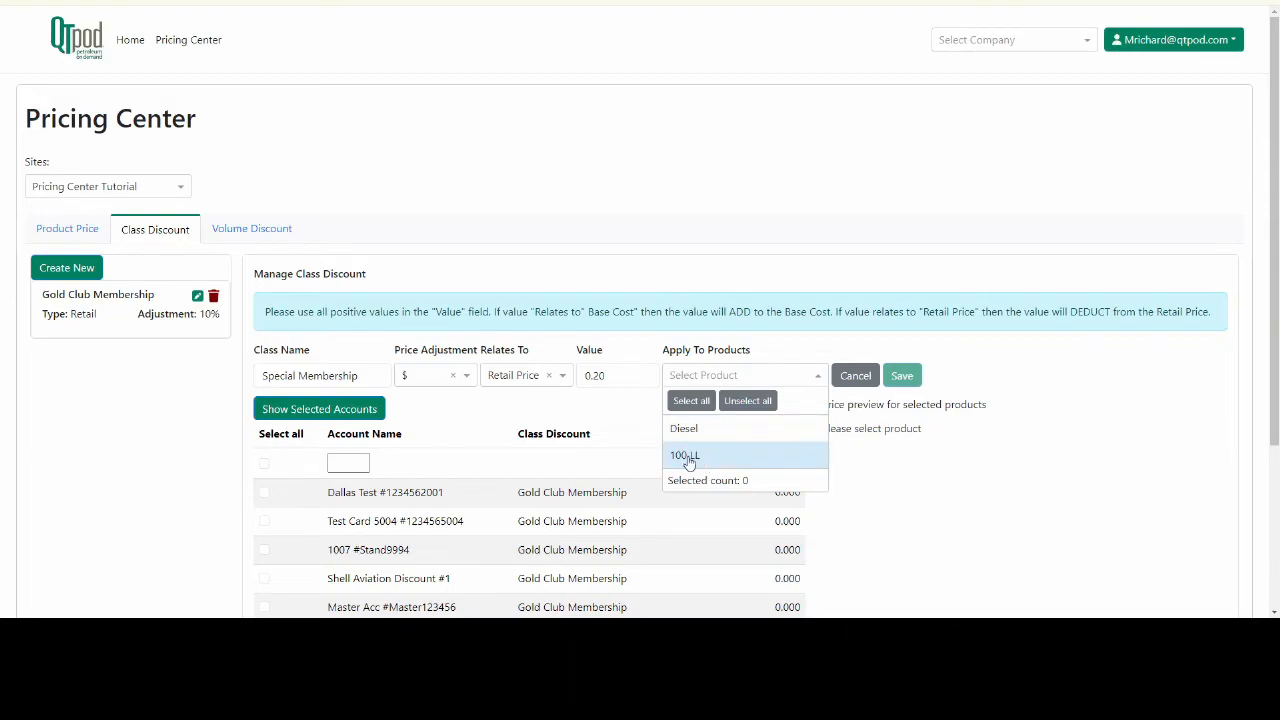
click(686, 430)
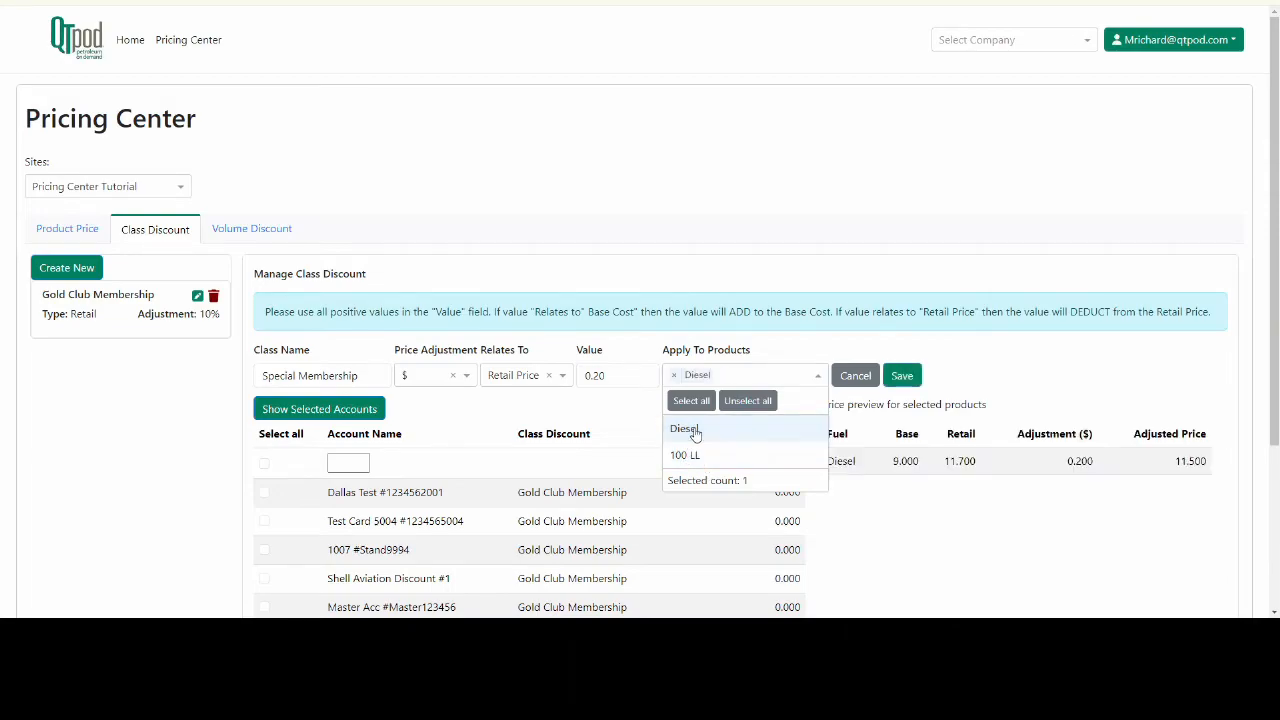
click(631, 412)
scroll(631, 412, down, 3)
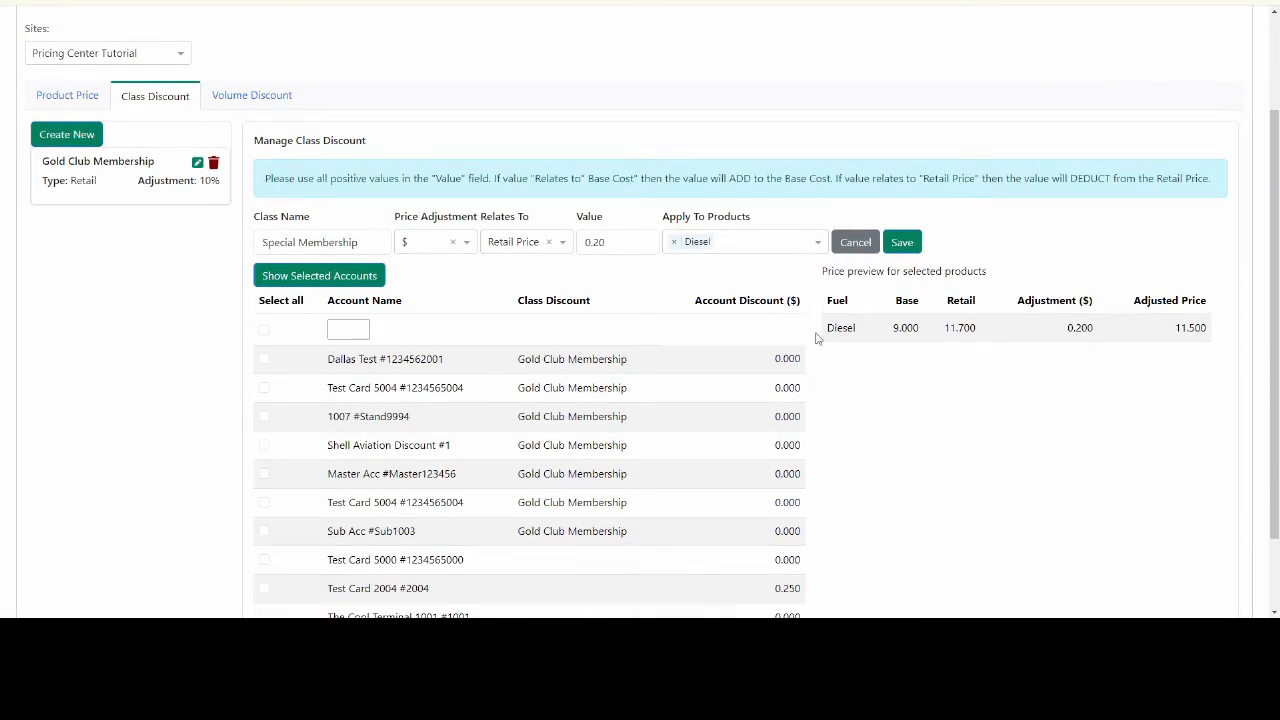
drag(824, 330, 1207, 327)
click(1140, 360)
drag(1176, 332, 1216, 332)
- Assign the Test Card 5000 and The Cool Terminal accounts to the Special Membership class and save it
scroll(325, 385, down, 1)
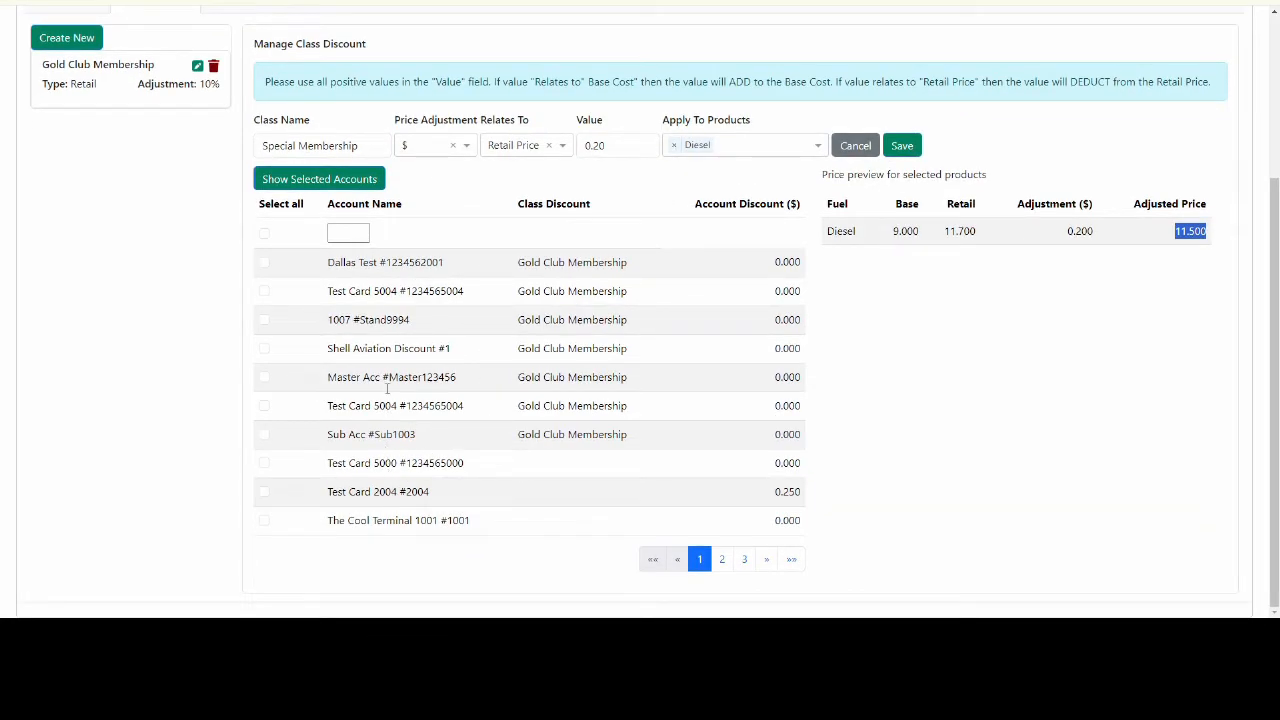
click(264, 463)
click(264, 521)
click(912, 148)
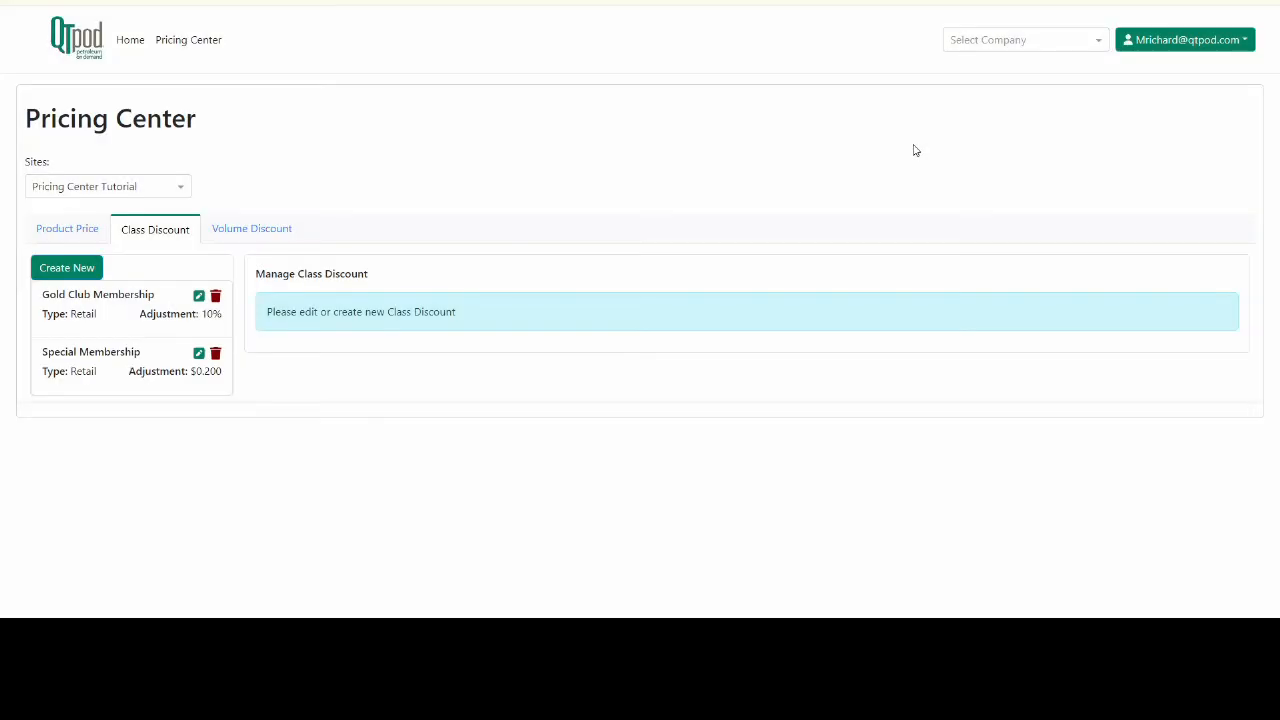
- Open the Special Membership discount for editing and check which accounts are assigned to it
click(199, 355)
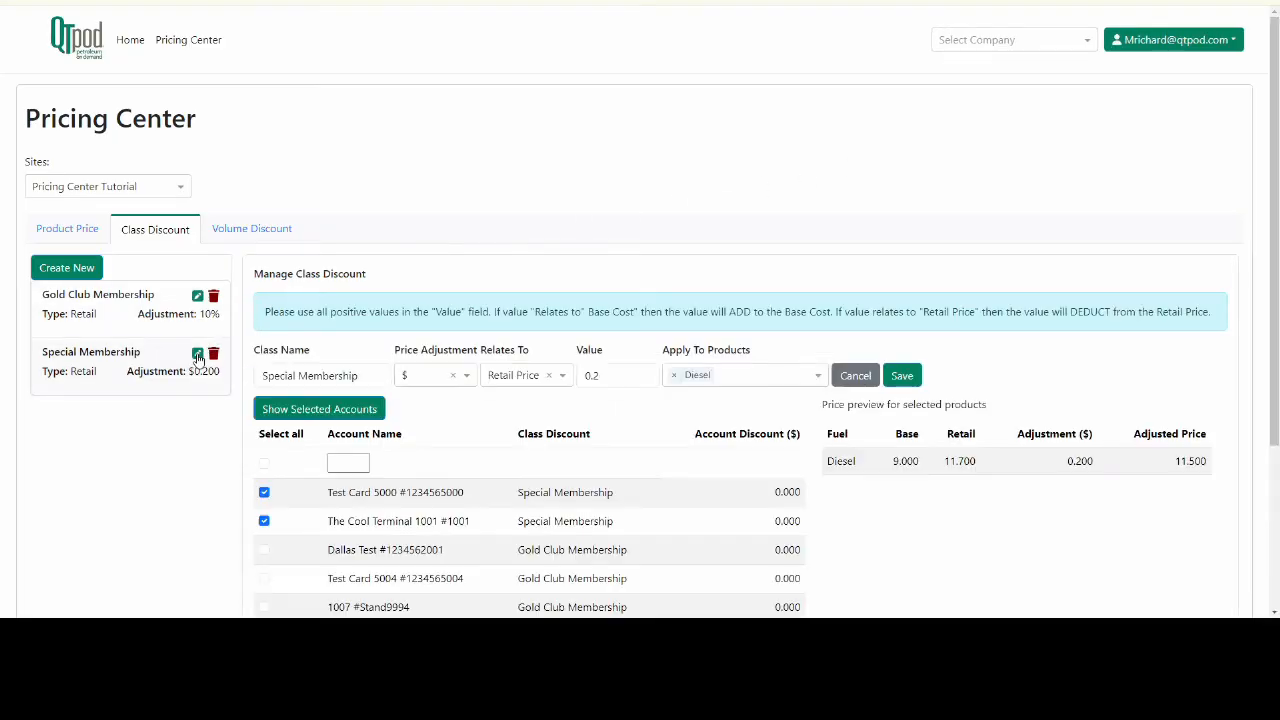
scroll(354, 258, down, 2)
scroll(354, 258, down, 1)
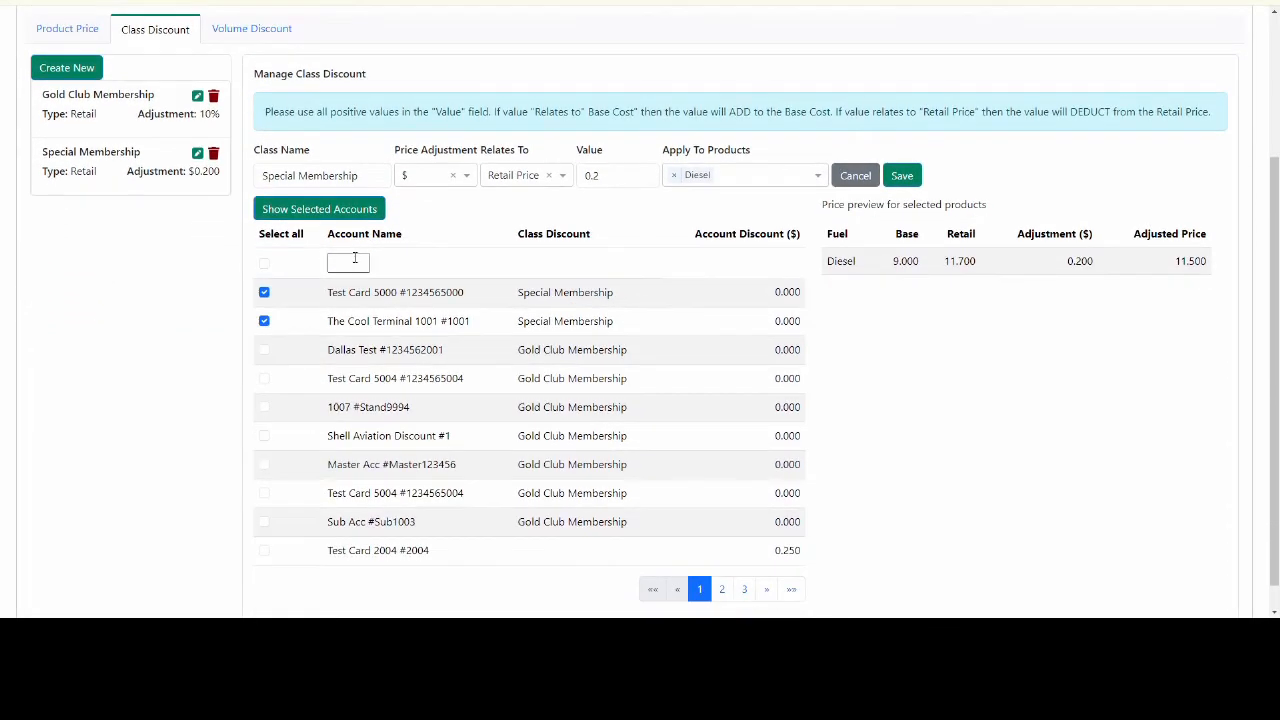
drag(328, 290, 491, 320)
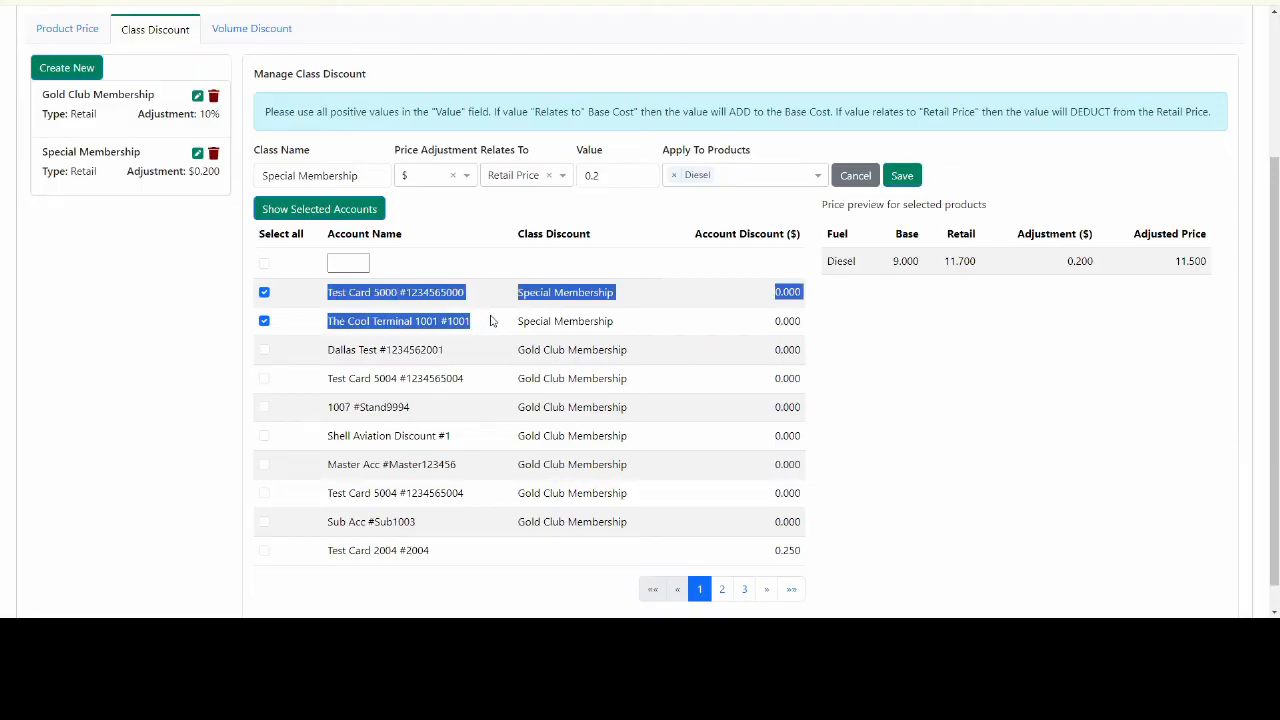
click(884, 324)
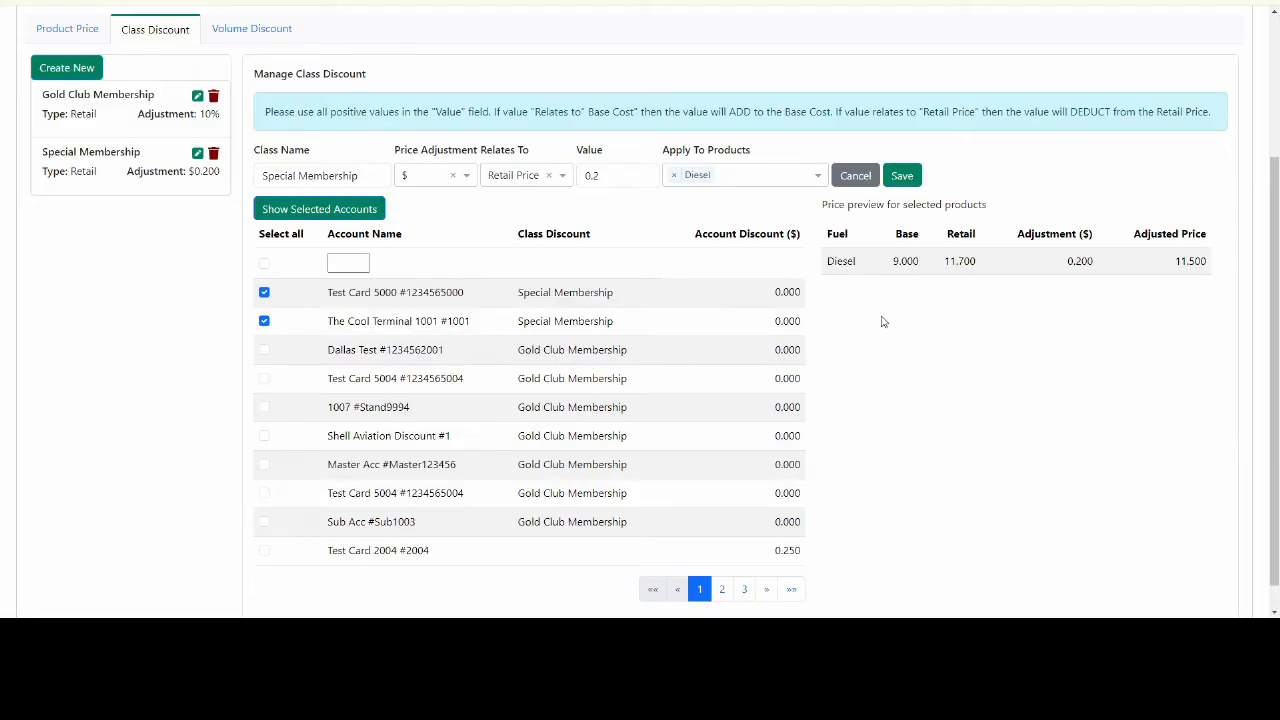
- Change the Special Membership price adjustment to % with a value of 25
click(452, 175)
click(445, 180)
click(424, 203)
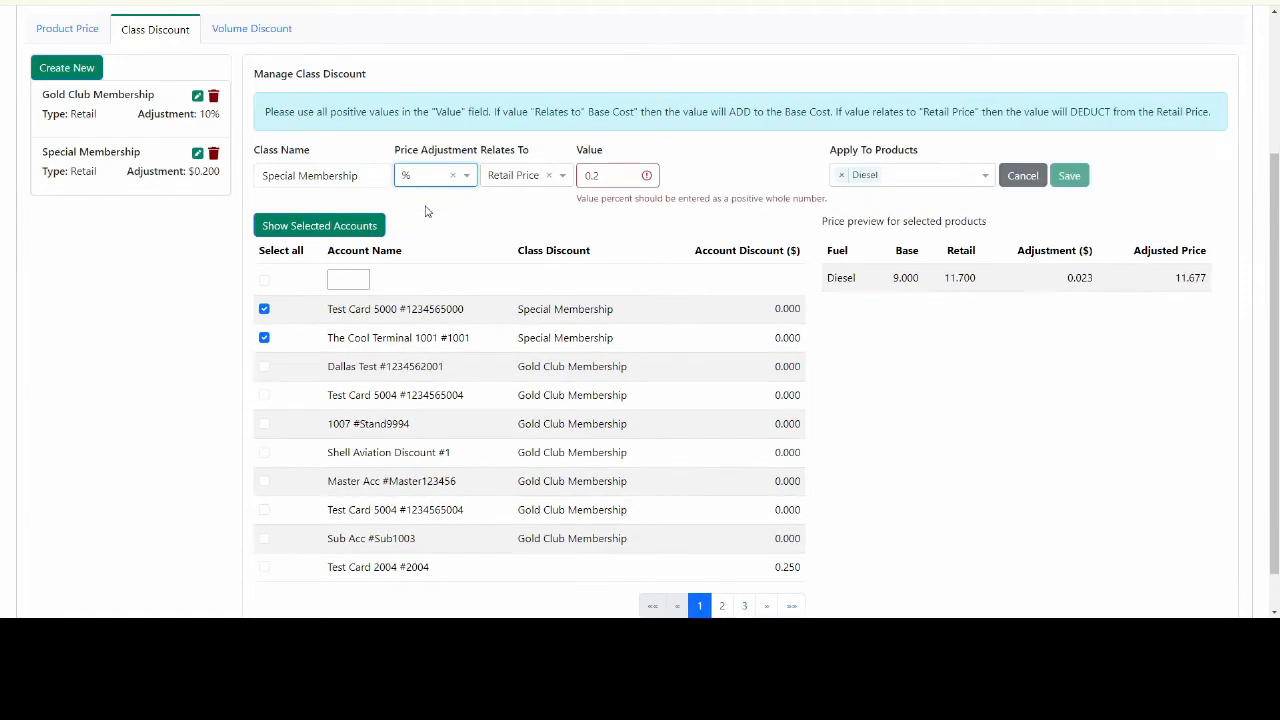
double_click(630, 176)
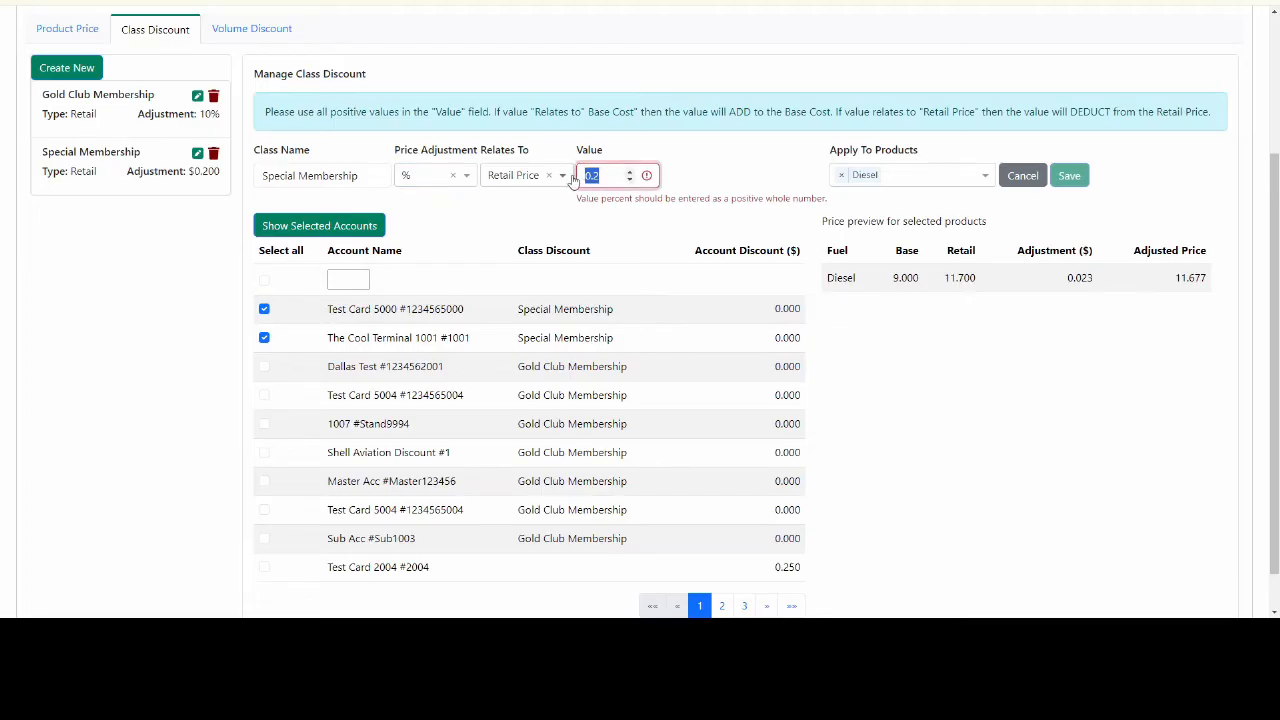
key(BackSpace)
click(591, 147)
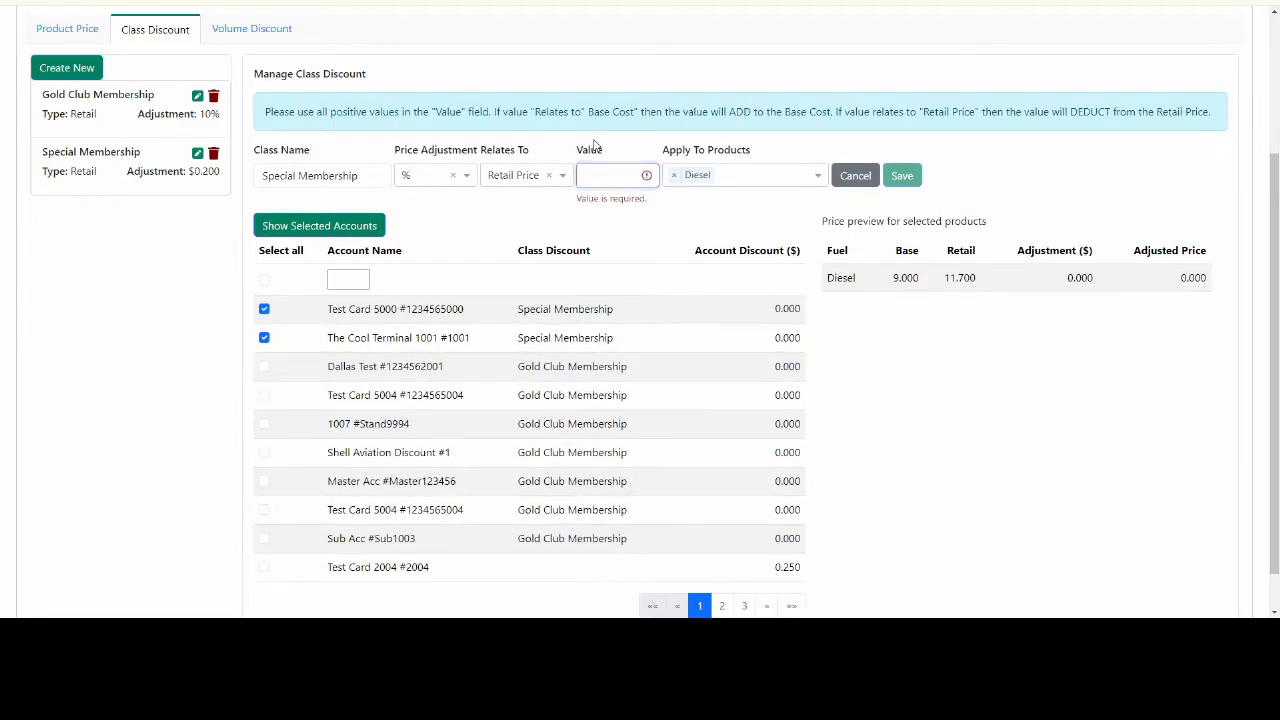
click(597, 178)
text(25)
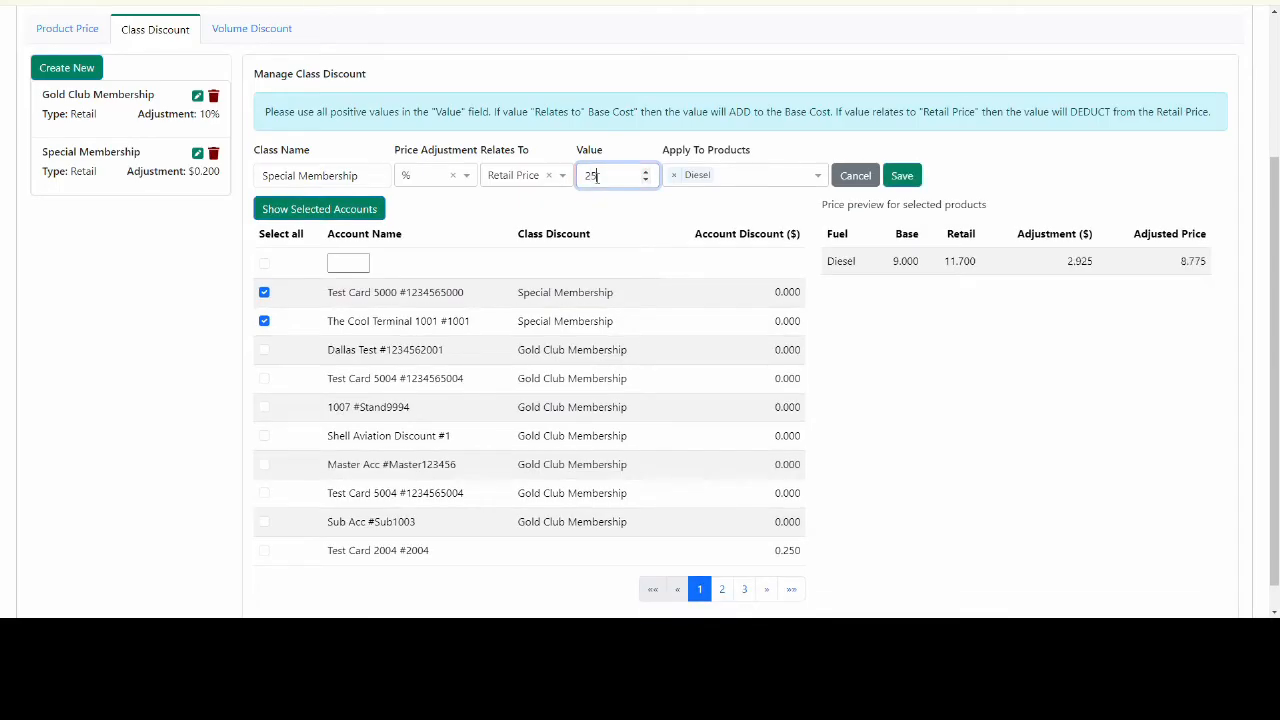
click(611, 206)
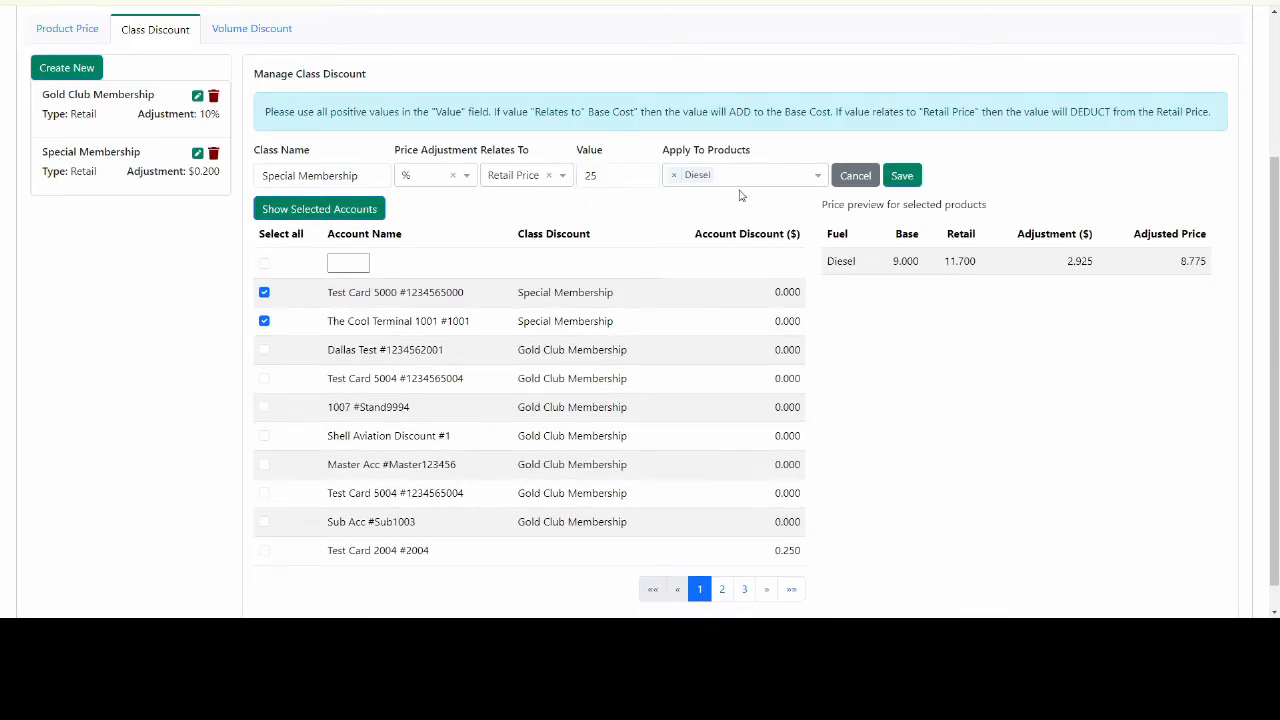
- Apply the discount to 100 LL as well, compare the adjusted prices, and try to save
click(772, 184)
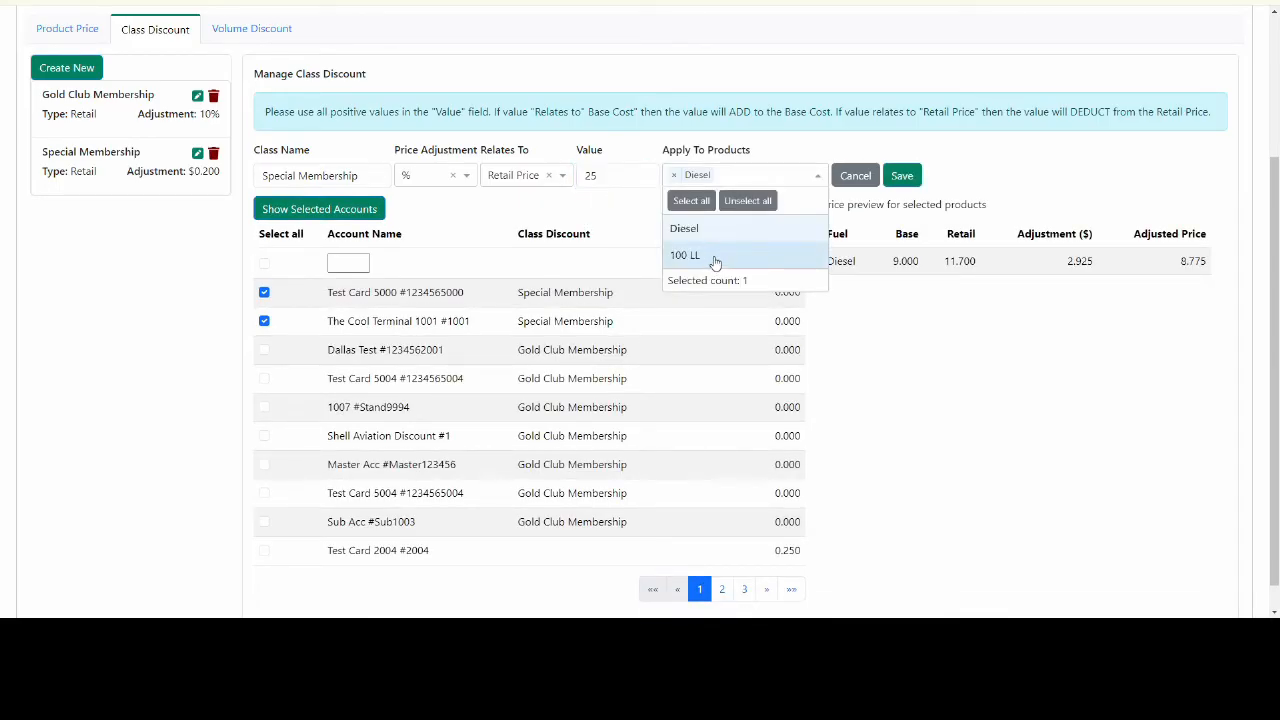
click(712, 259)
click(763, 148)
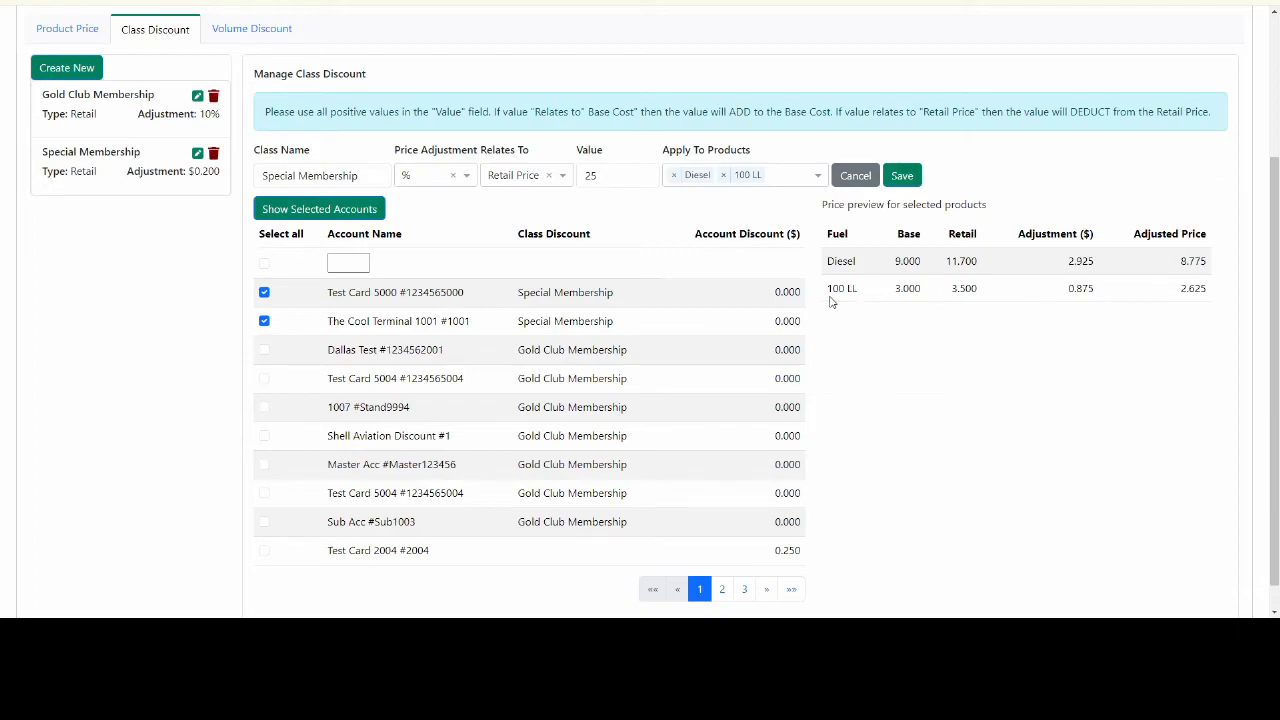
double_click(1182, 288)
drag(1180, 262, 1212, 263)
click(1165, 345)
click(901, 175)
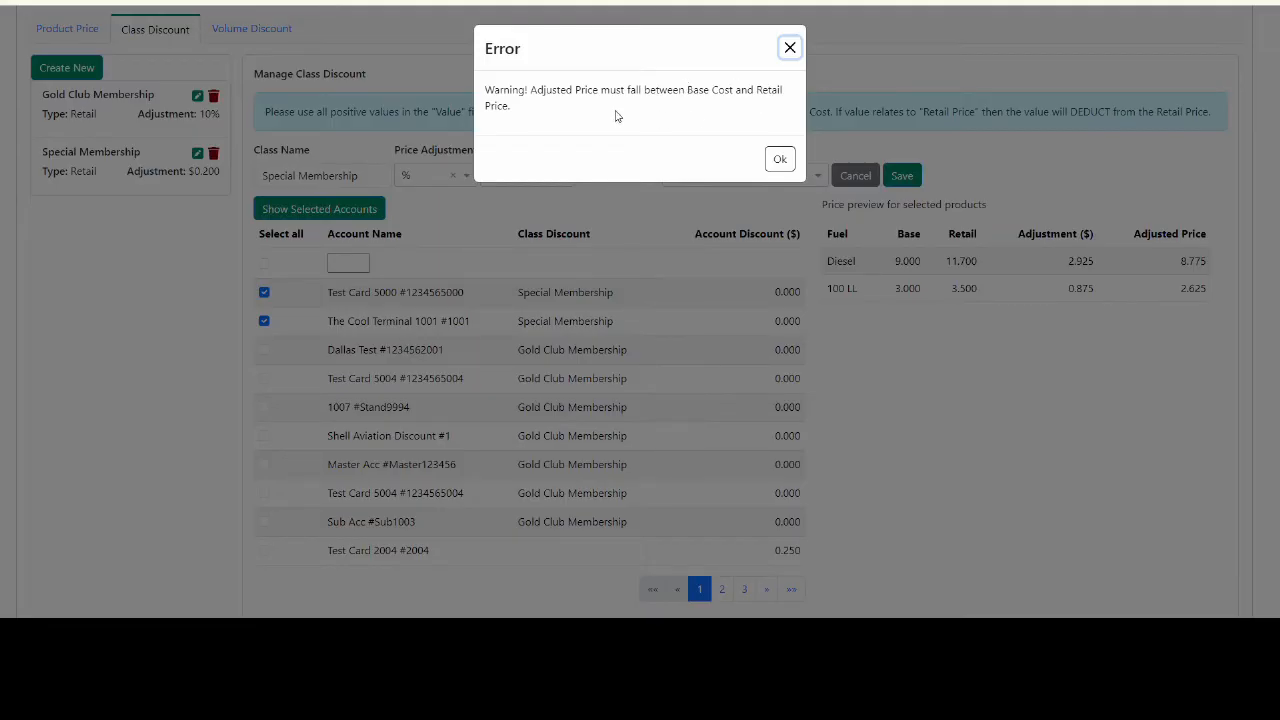
click(780, 160)
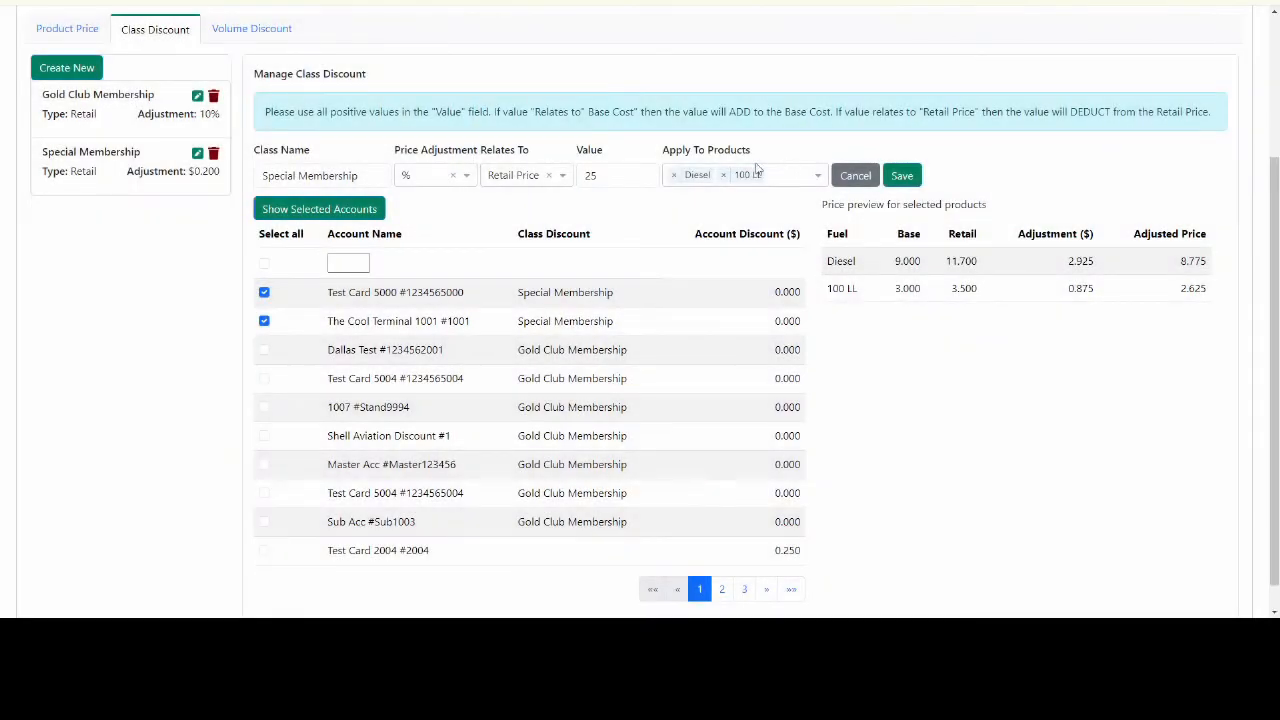
- Set the Special Membership discount value to 5 and save the class discount
drag(612, 175, 579, 176)
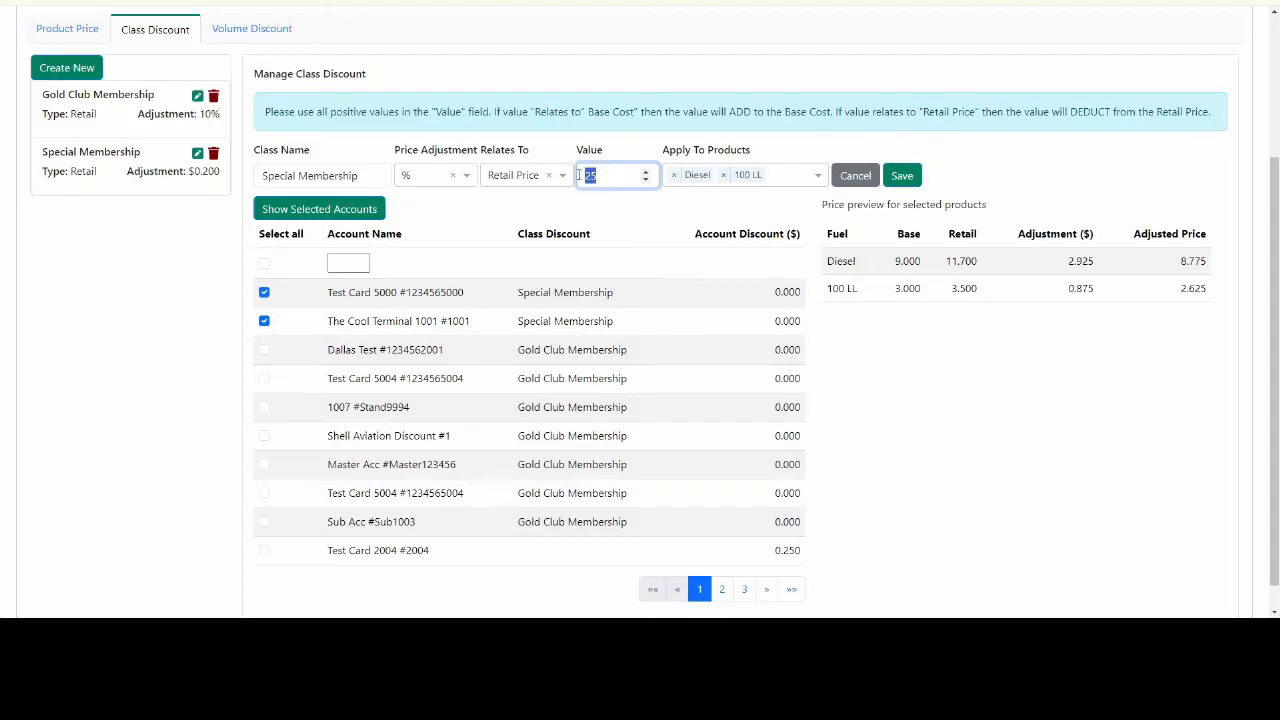
text(5)
click(654, 152)
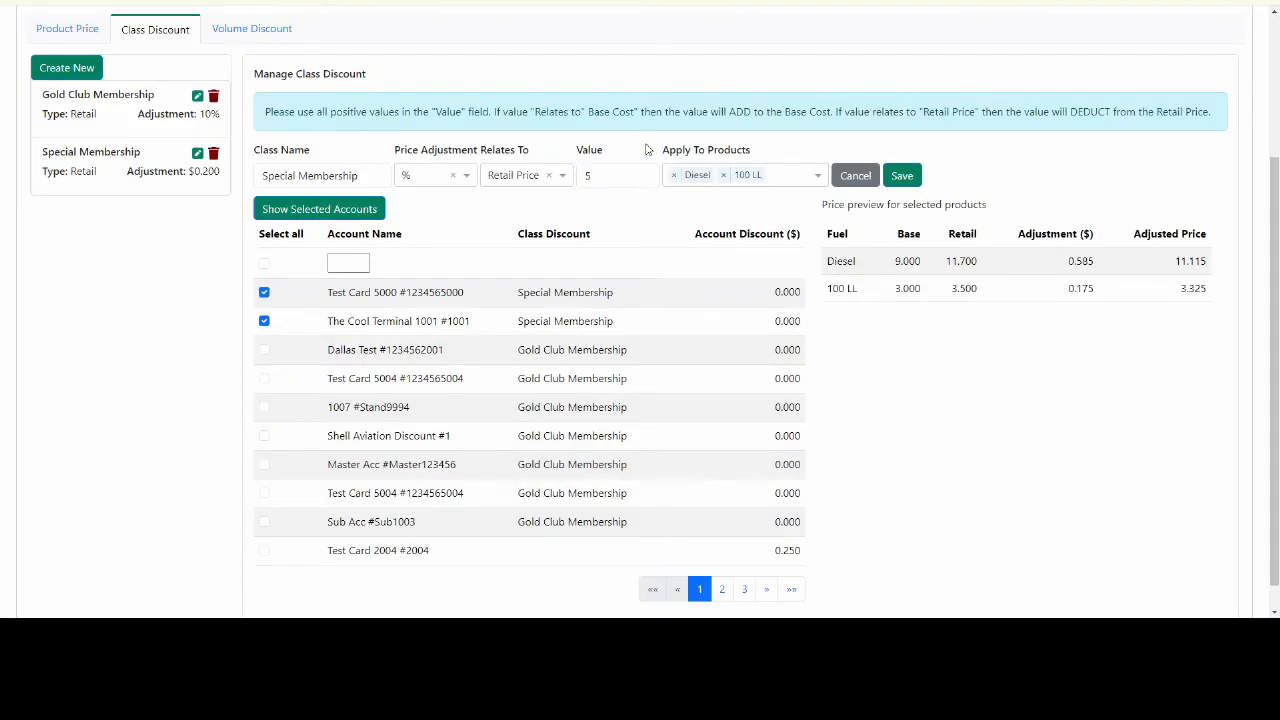
click(914, 179)
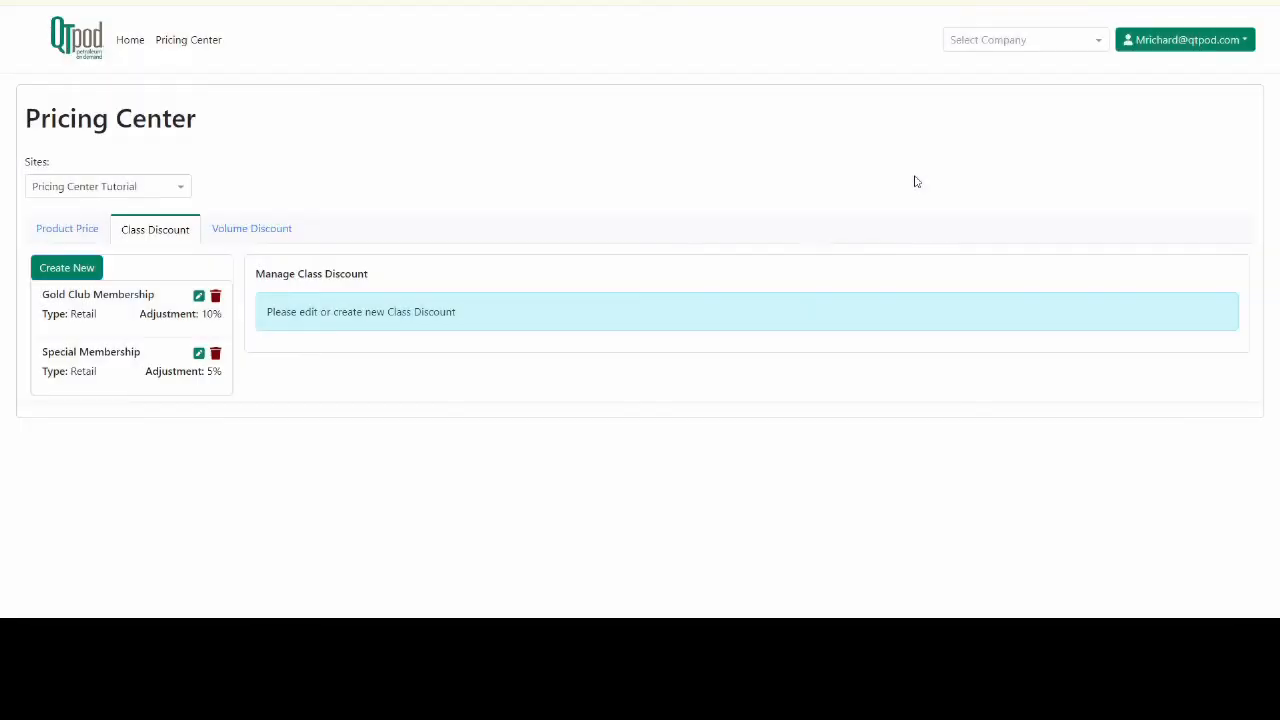
- Reopen the Special Membership discount and relate its price adjustment to Base Cost
click(199, 353)
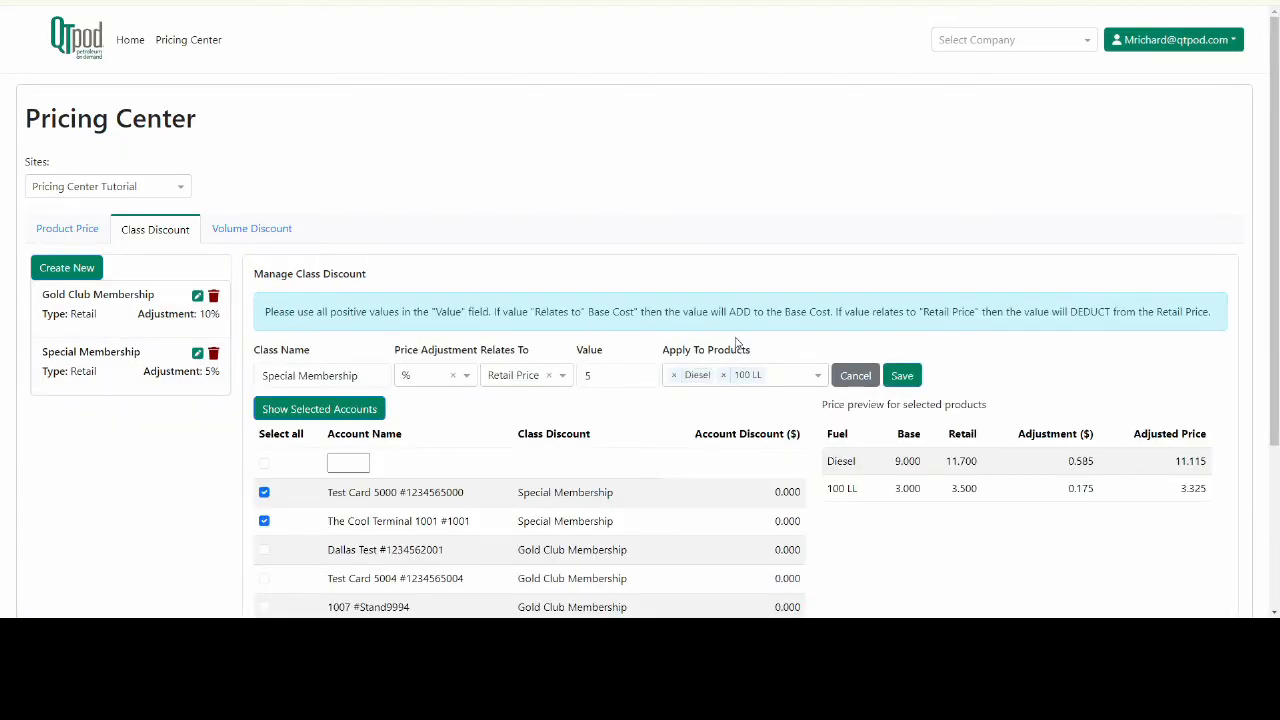
scroll(592, 313, down, 1)
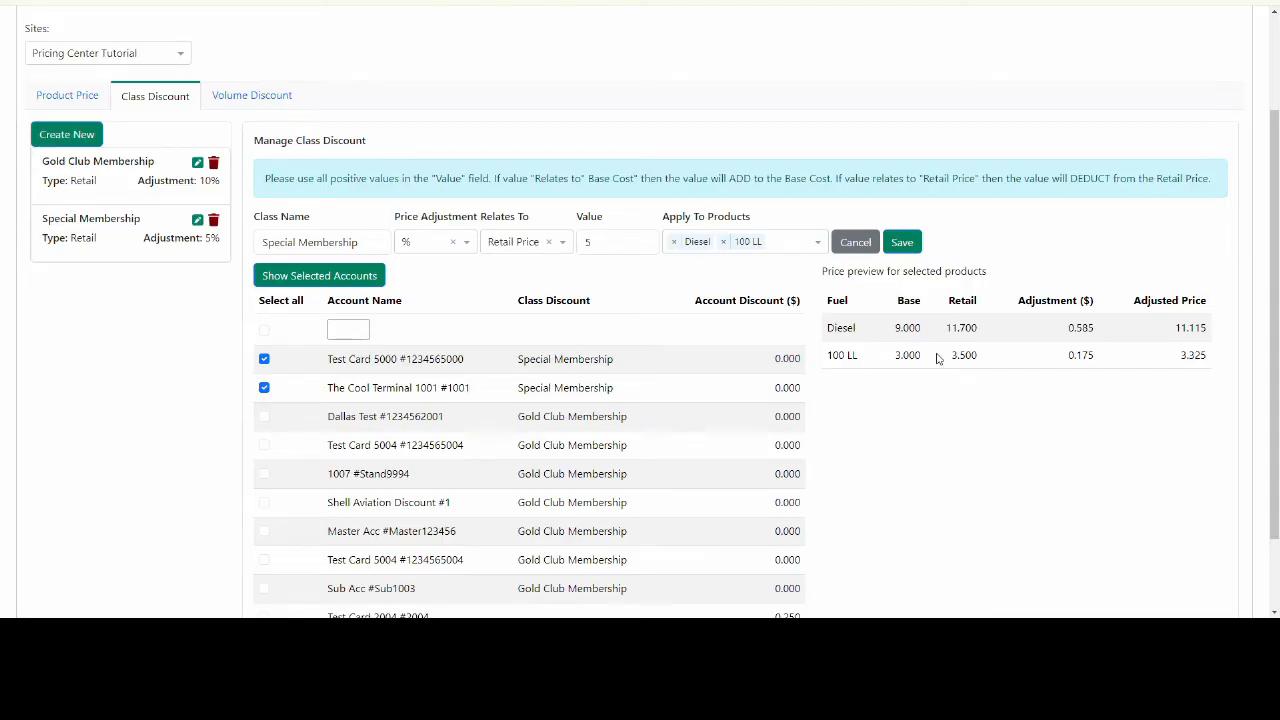
click(563, 243)
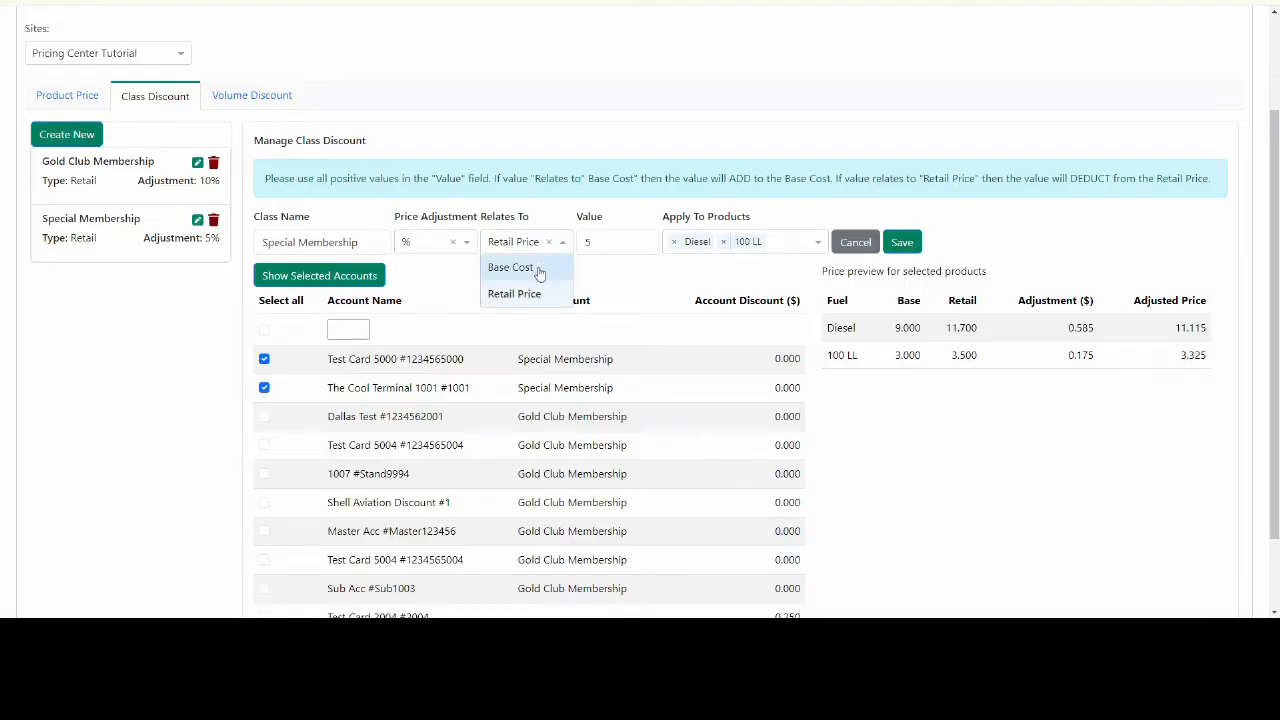
click(539, 268)
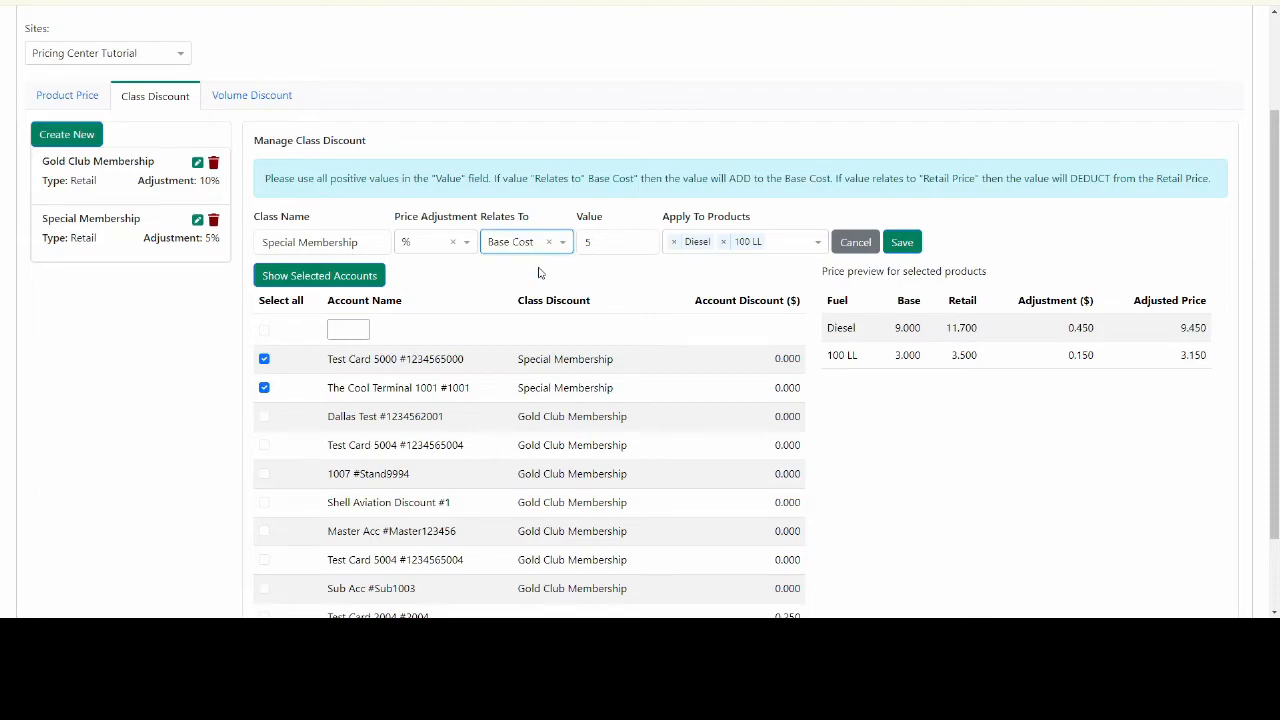
- Try a value of 10 for the Base Cost adjustment, set it to 15, and save the class discount
double_click(600, 243)
text(10)
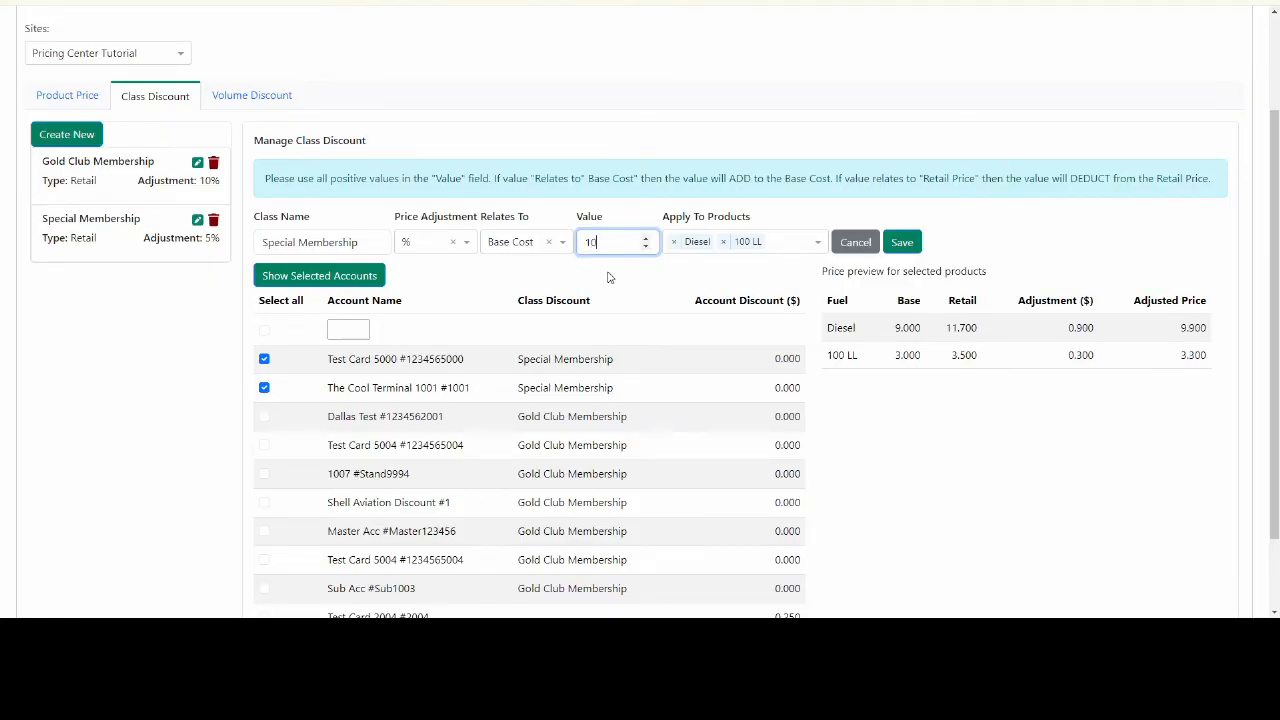
click(567, 280)
drag(607, 250, 589, 249)
text(15)
click(601, 280)
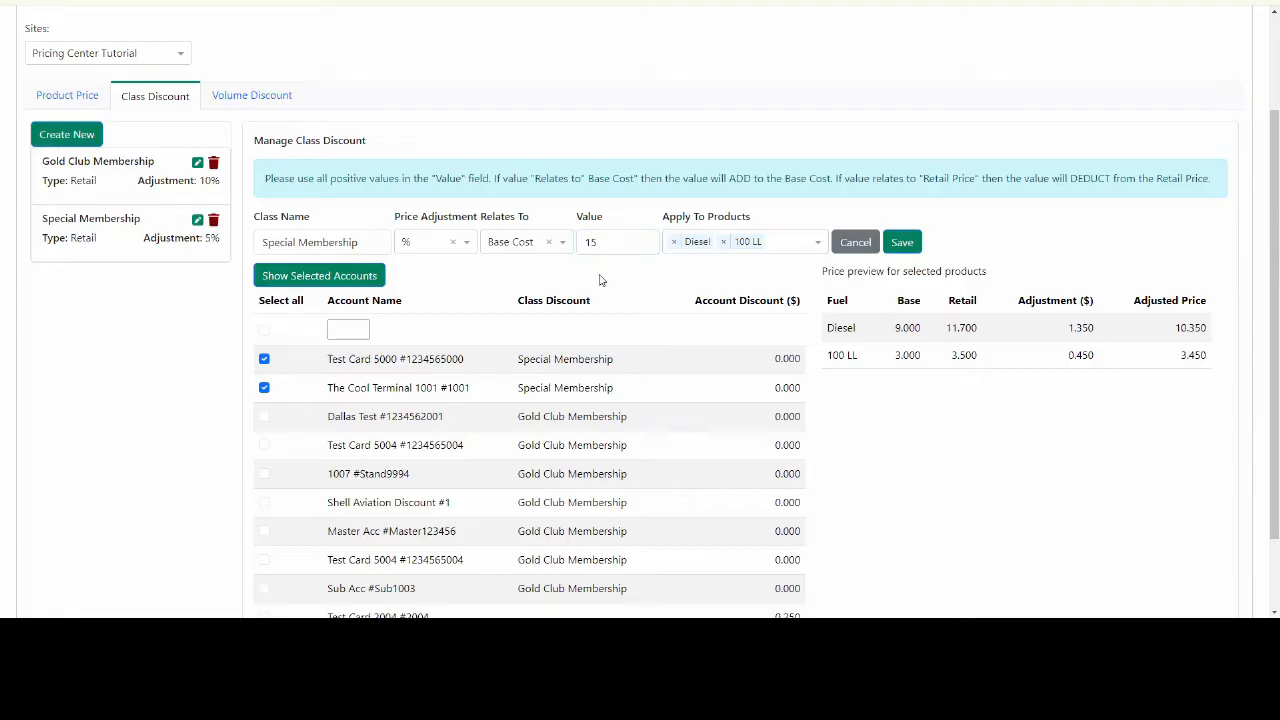
click(903, 243)
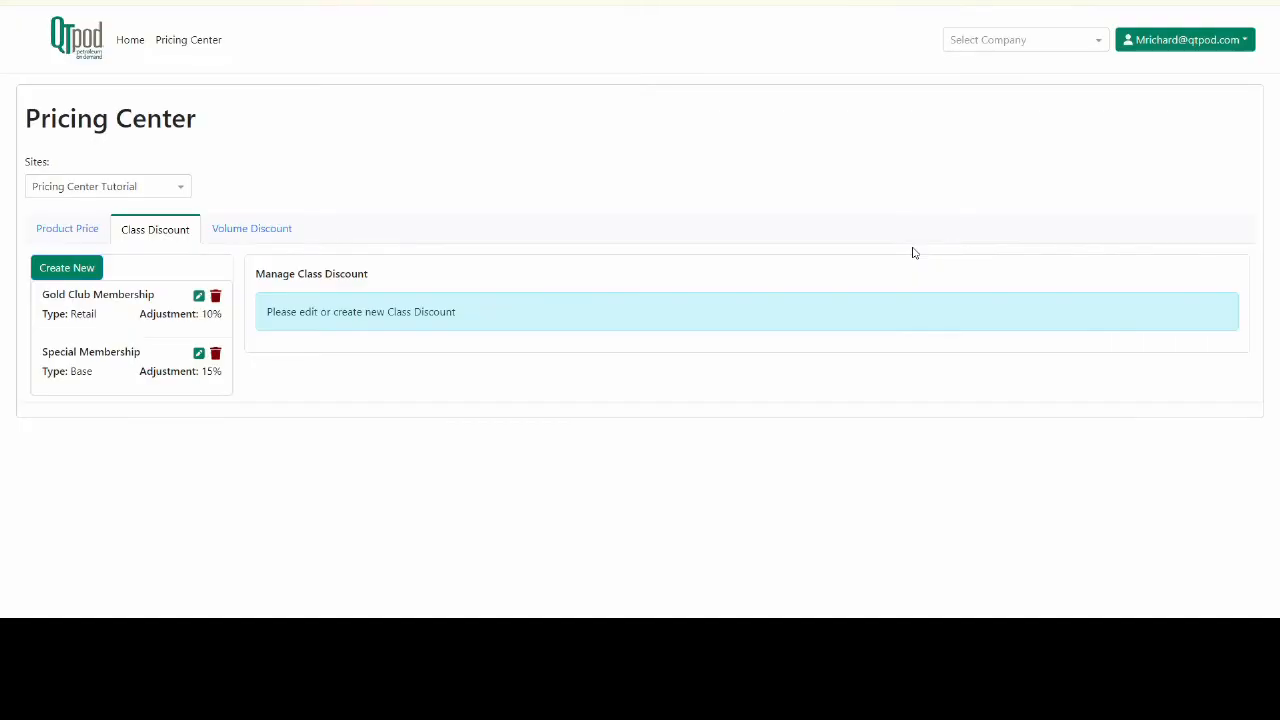
- Add the account that has a 0.250 account discount to Special Membership, accept overriding its account-level discount, and save
click(198, 353)
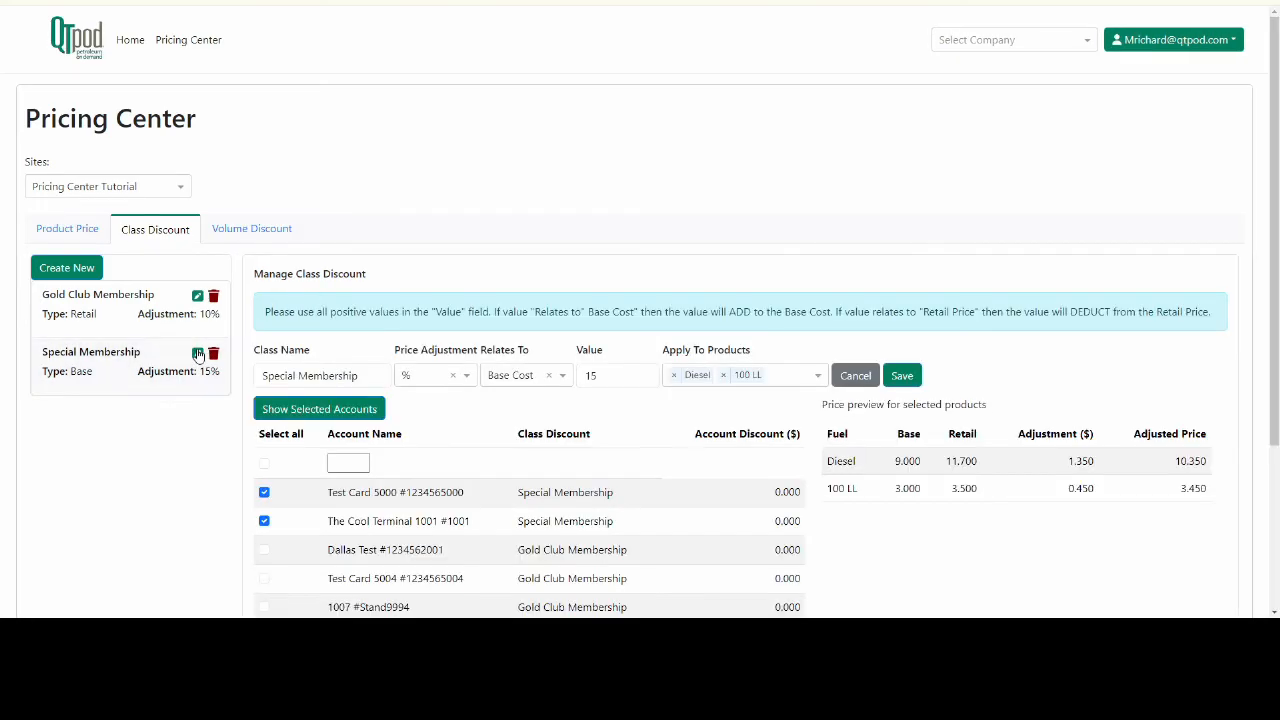
scroll(845, 431, down, 2)
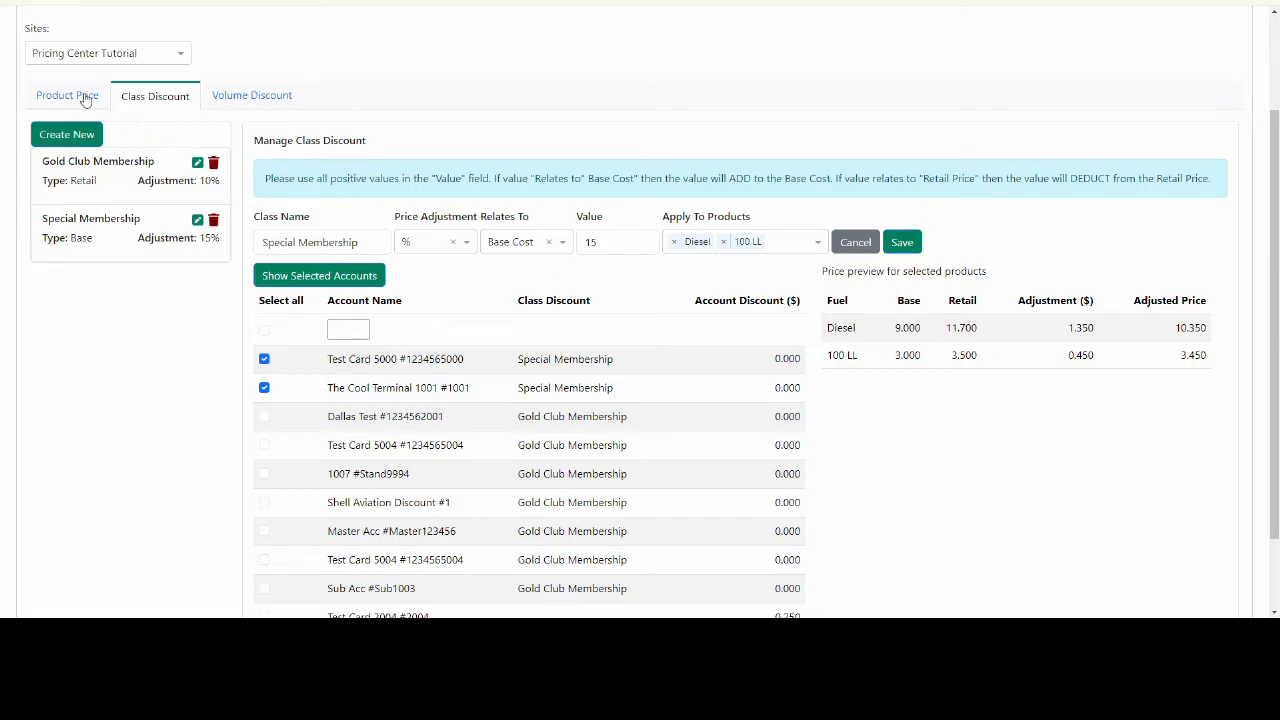
scroll(935, 412, down, 2)
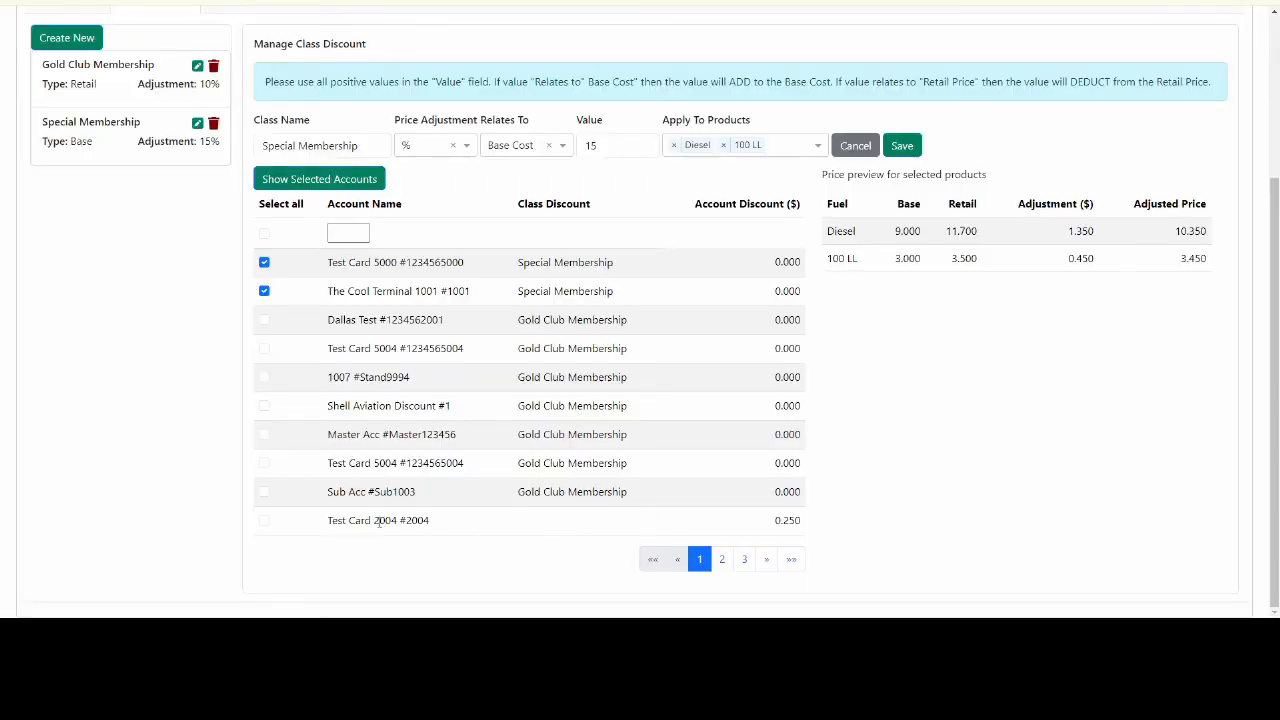
drag(776, 521, 804, 528)
drag(326, 526, 435, 526)
drag(760, 526, 806, 525)
click(264, 521)
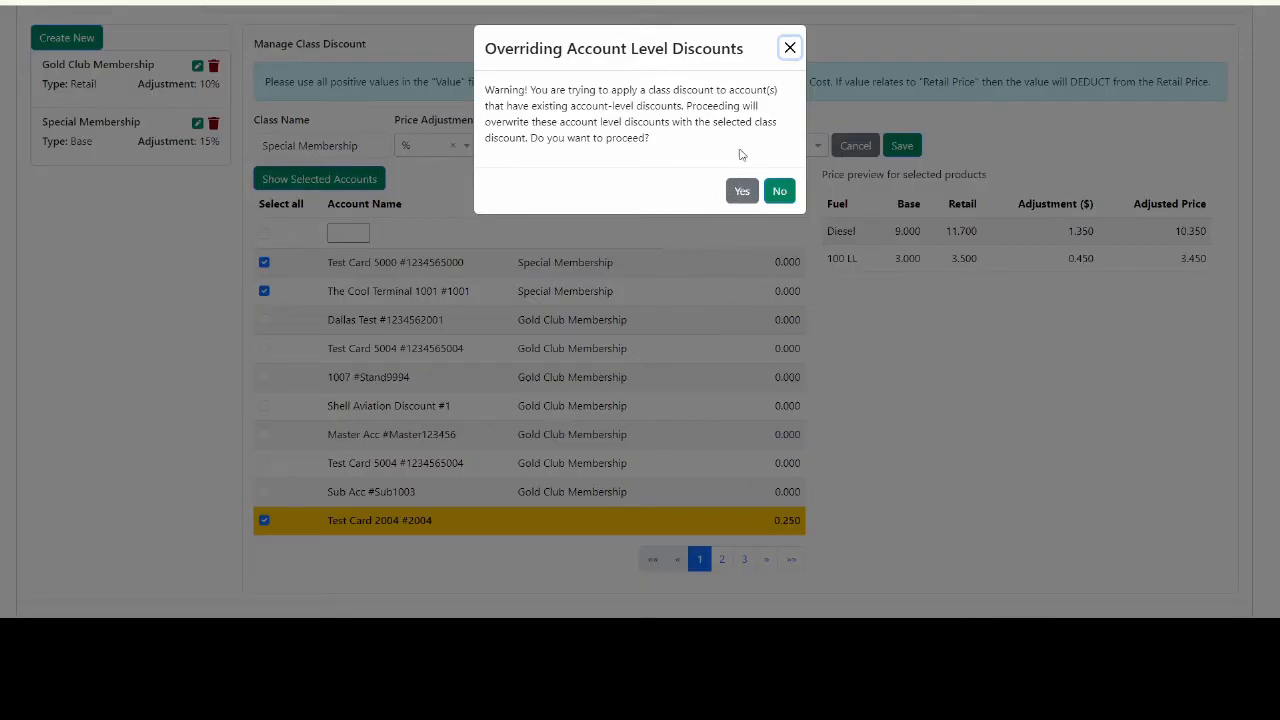
click(740, 192)
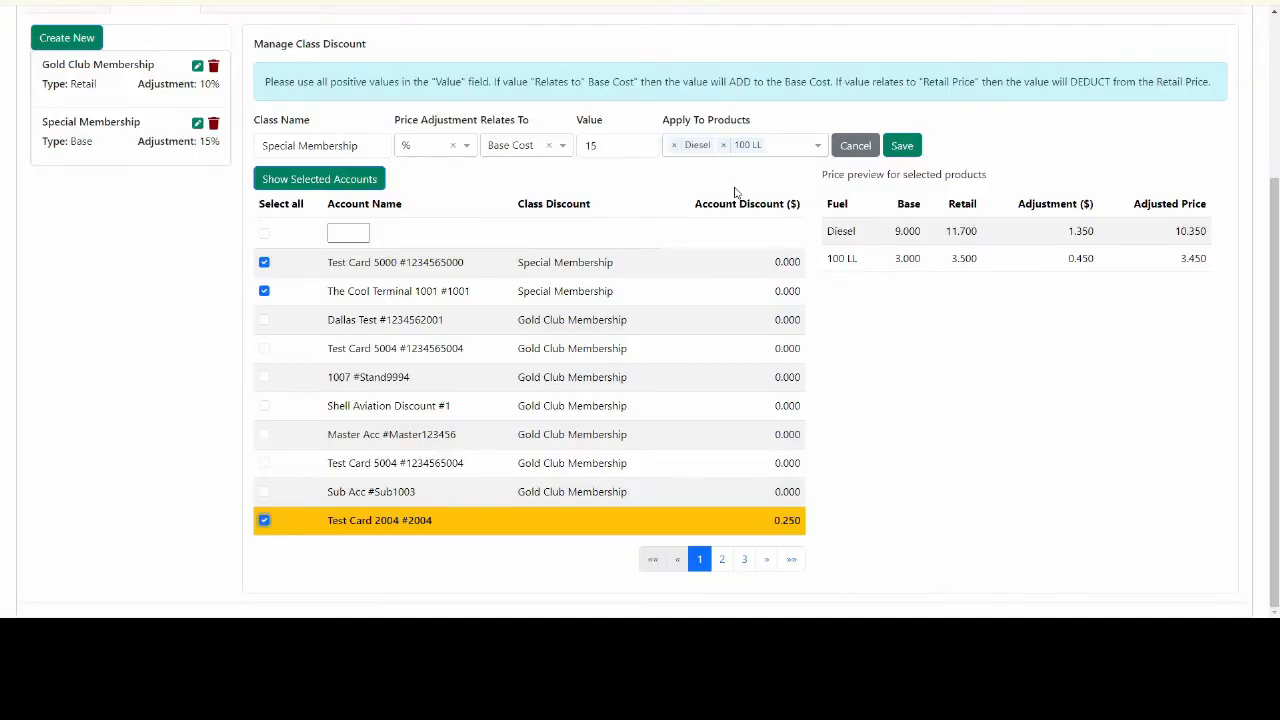
click(902, 145)
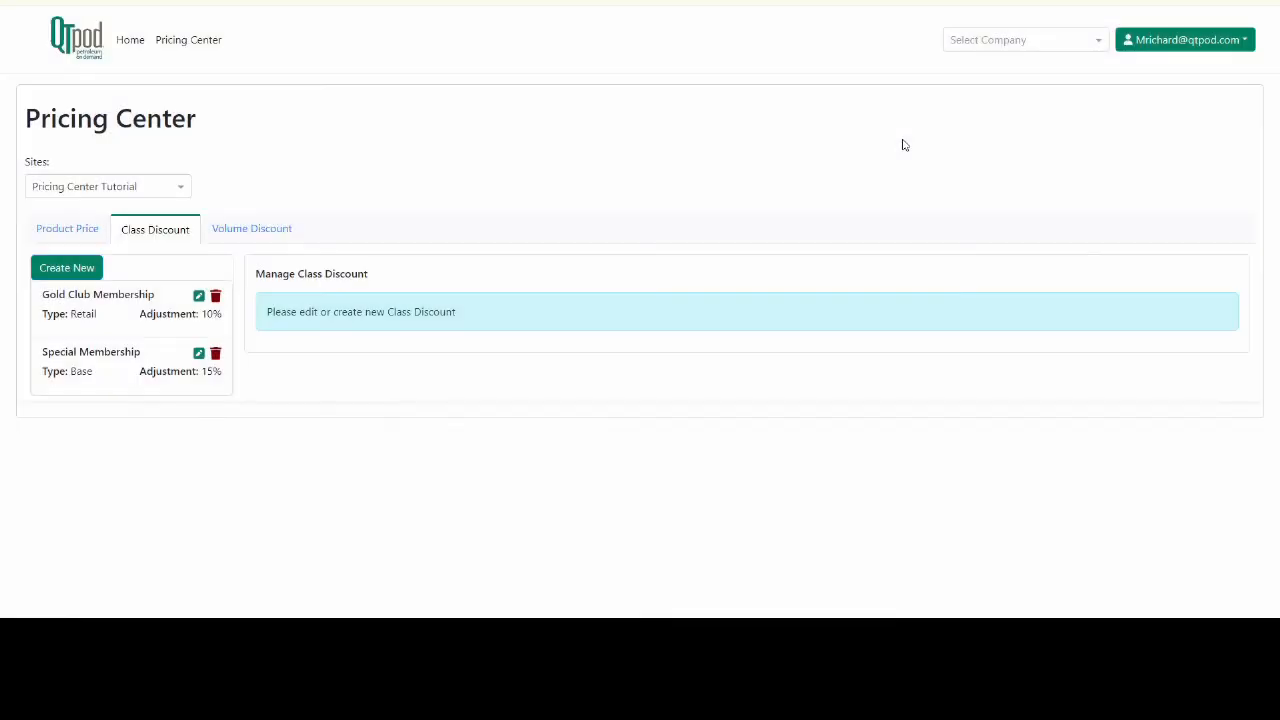
- Reopen Special Membership and check the newly added account's class discount and account discount
click(198, 356)
scroll(800, 448, down, 2)
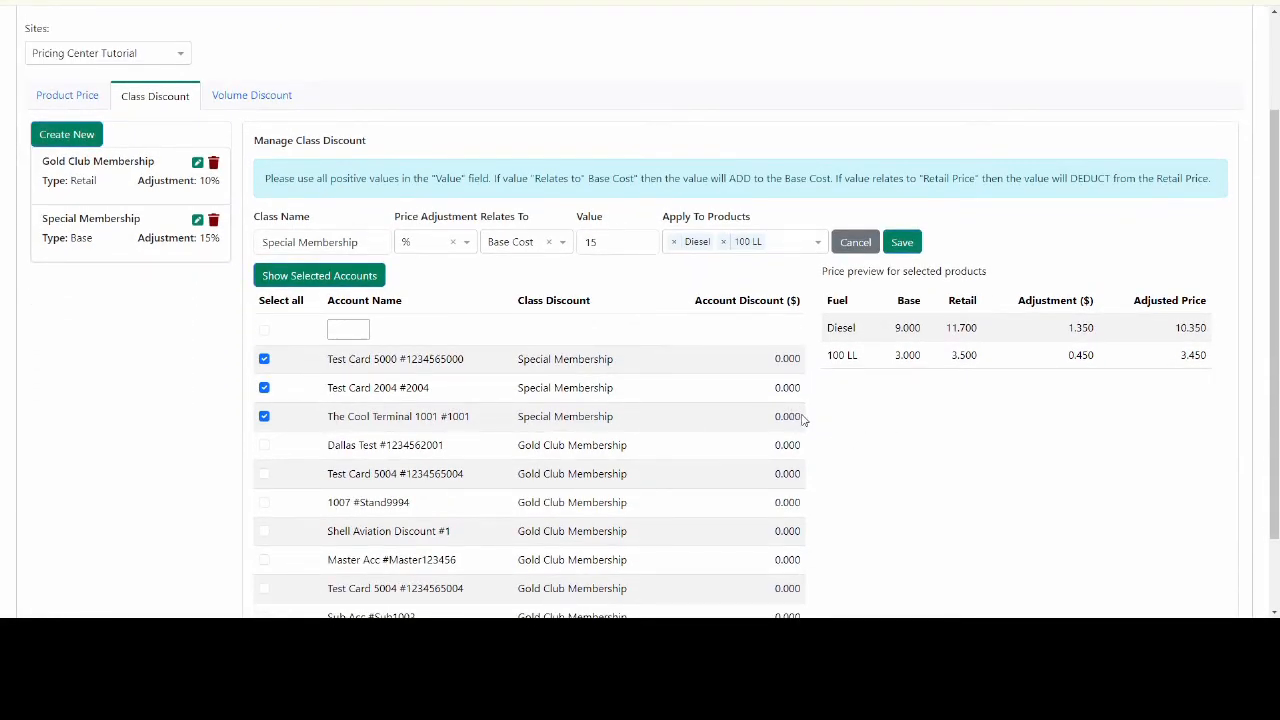
drag(806, 398, 773, 396)
drag(615, 390, 521, 400)
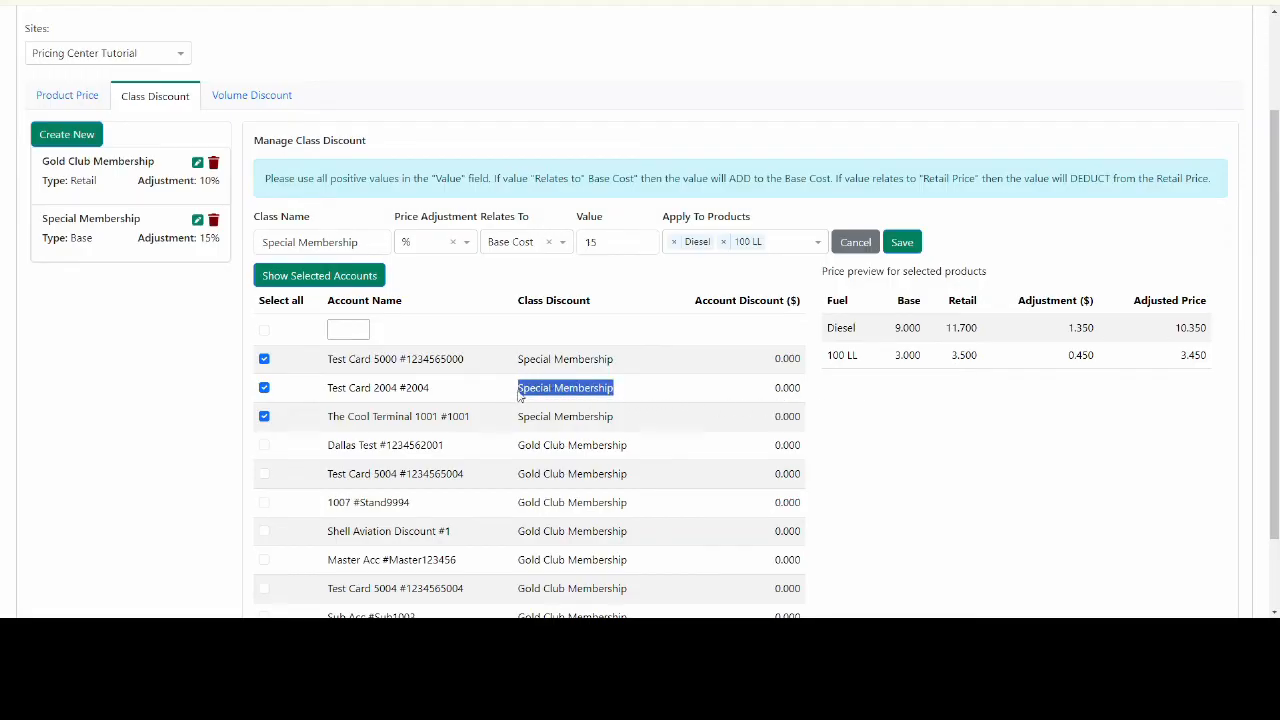
click(553, 270)
scroll(553, 270, down, 1)
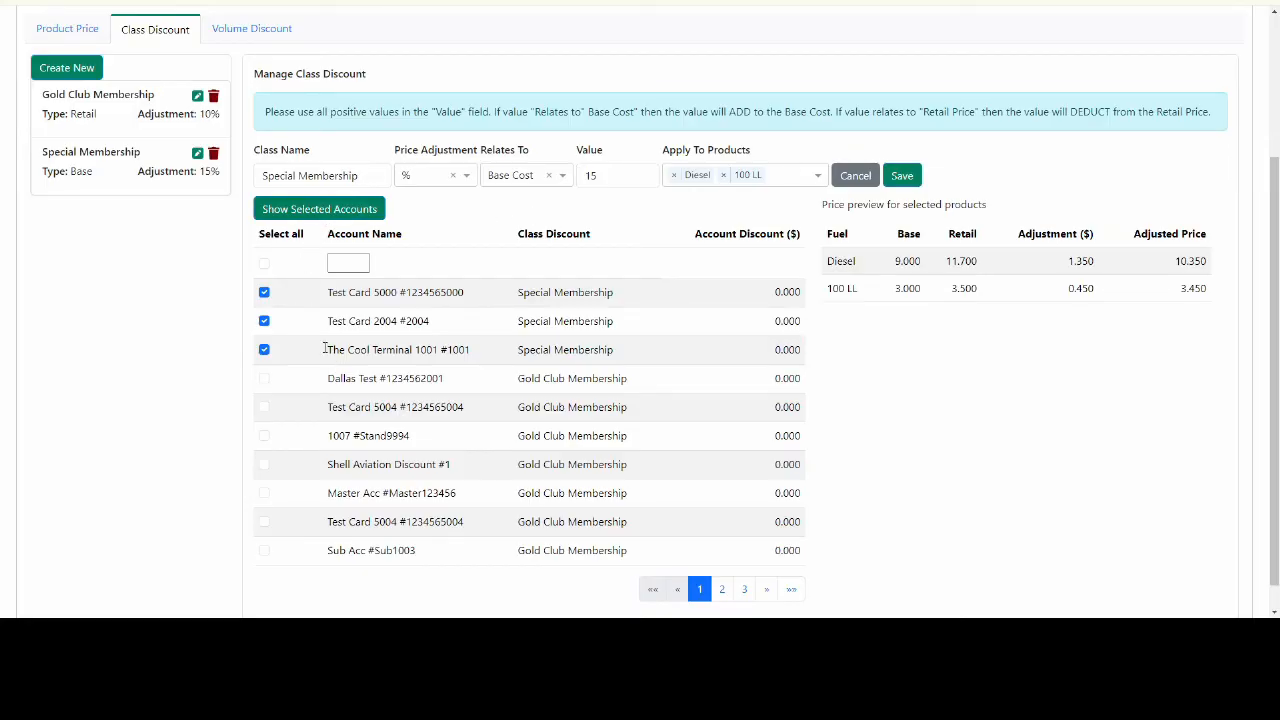
- Show only Gold Club Membership's selected accounts, remove 1007, Shell Aviation Discount and Master Acc from the class, and save
click(199, 97)
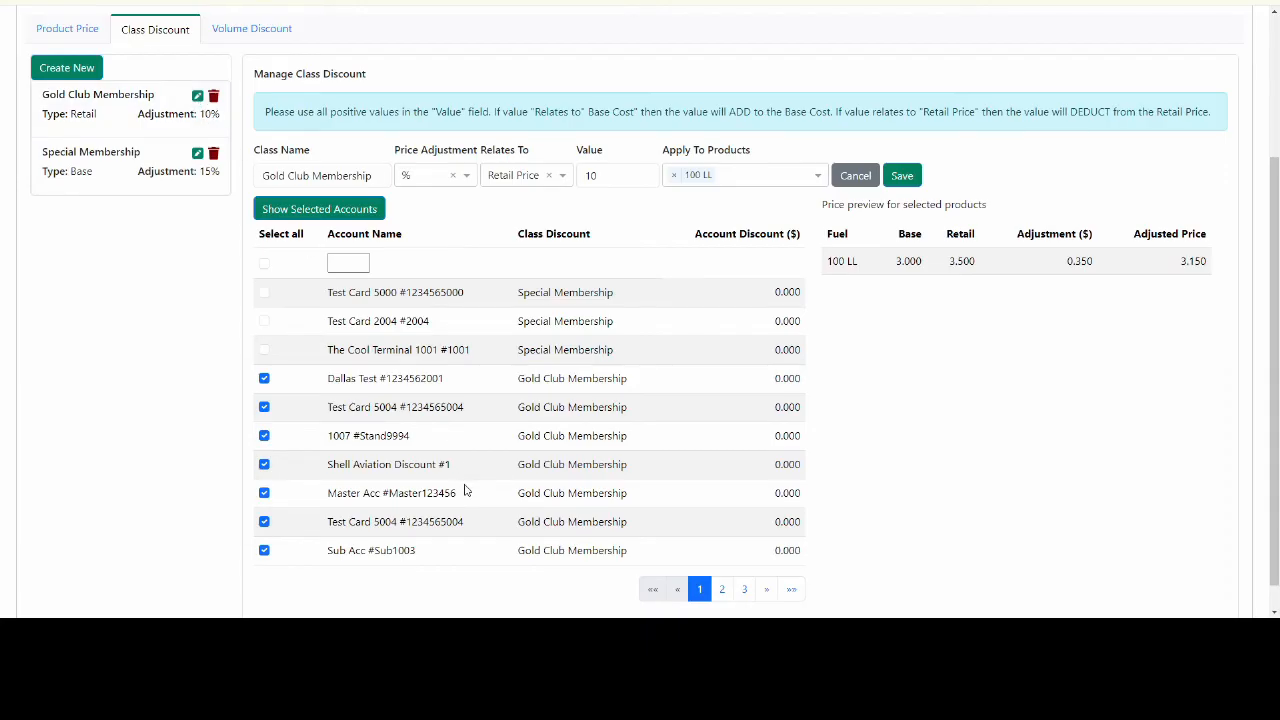
scroll(467, 490, down, 1)
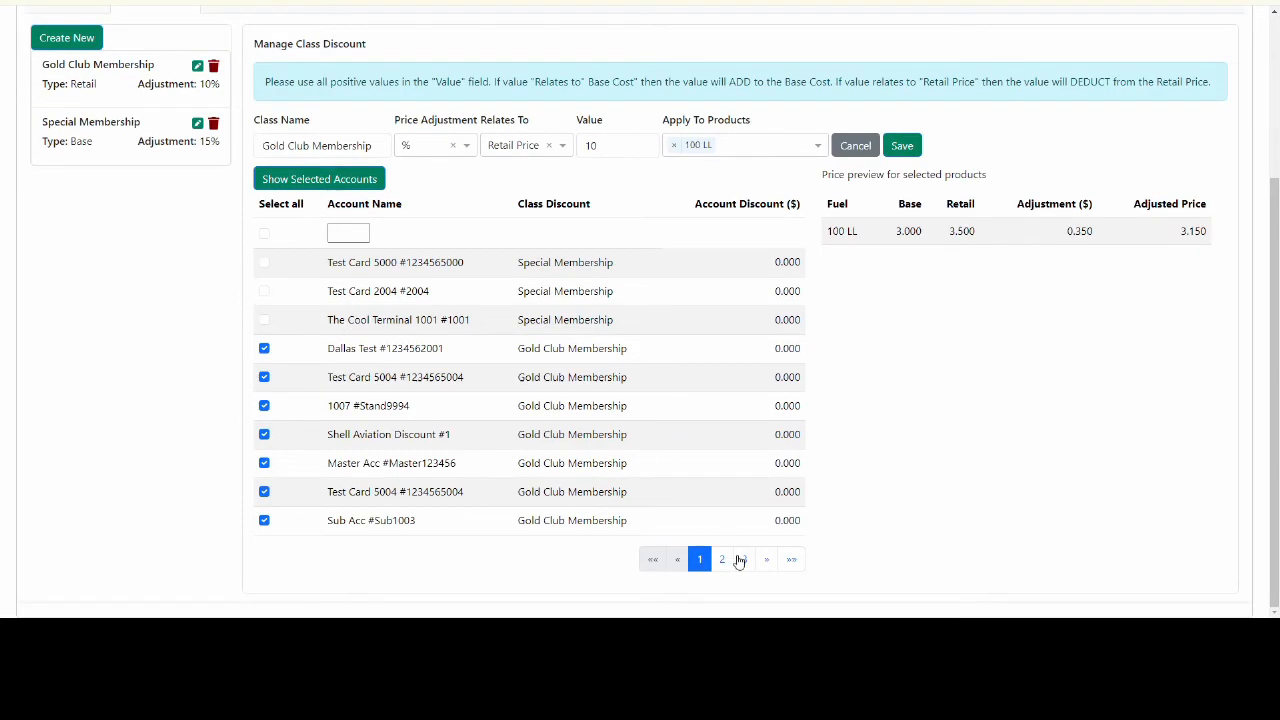
click(286, 190)
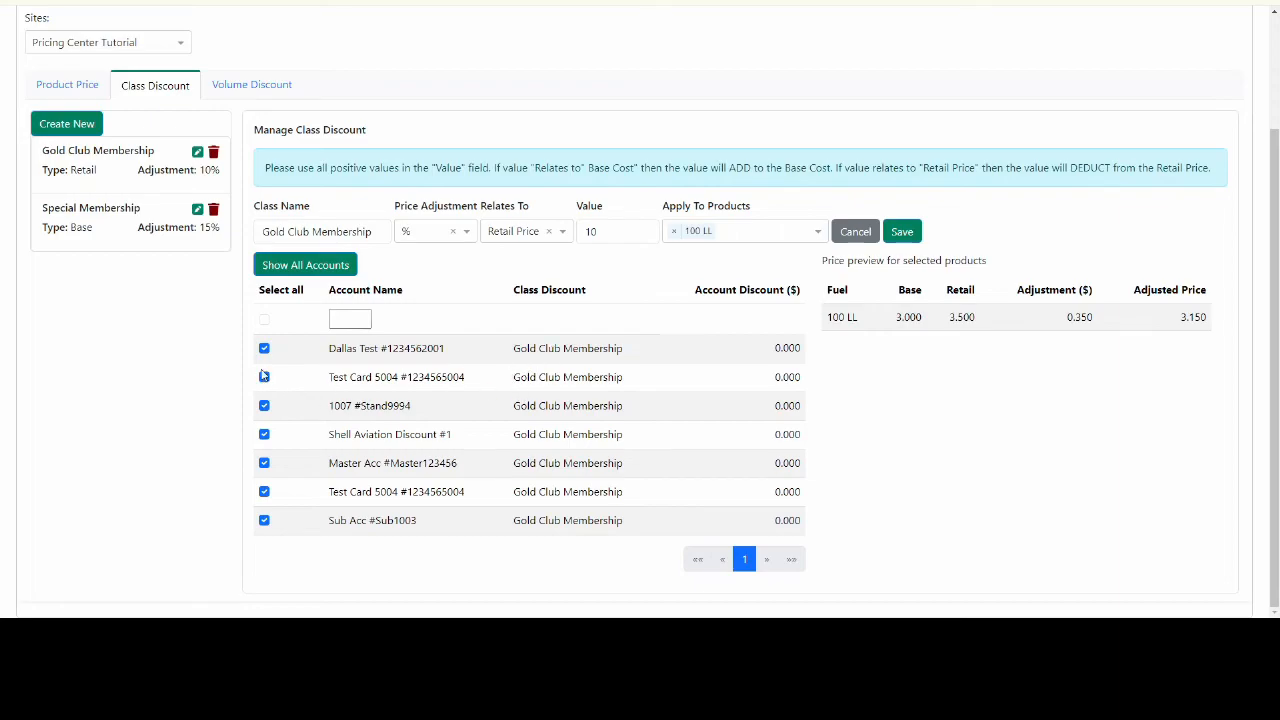
click(264, 406)
click(264, 434)
click(264, 464)
click(908, 232)
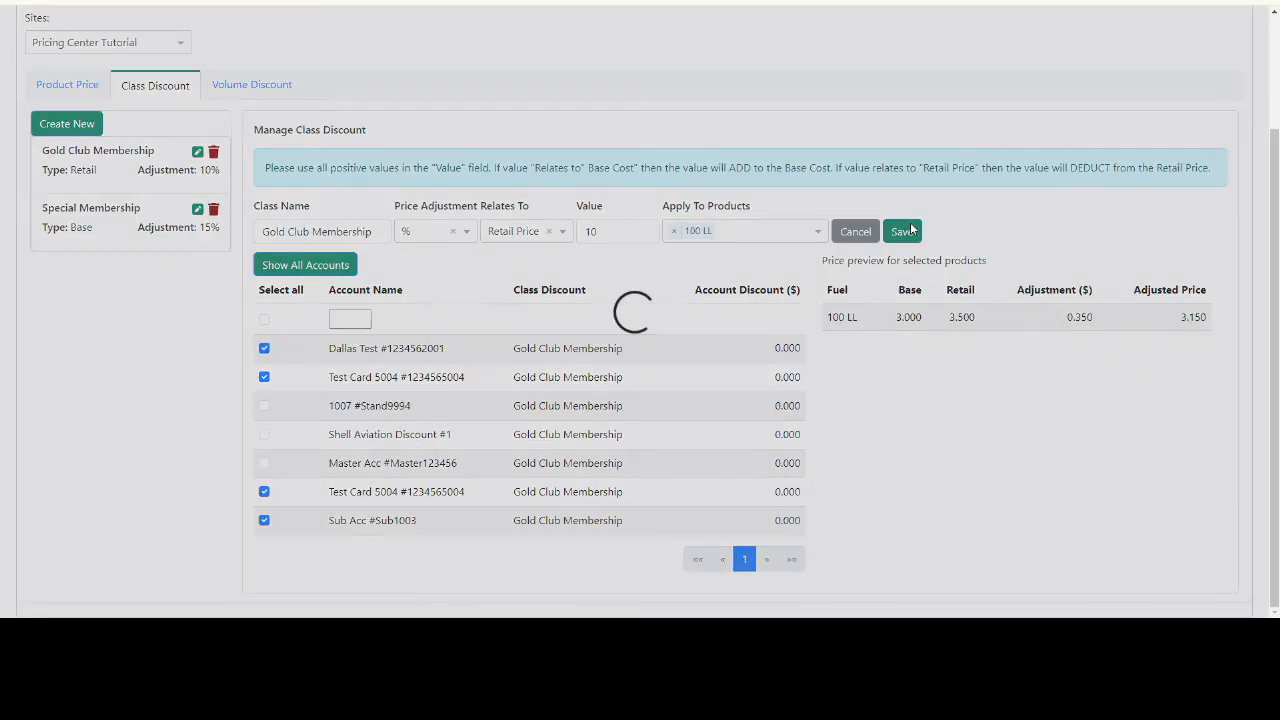
- Reopen Gold Club Membership and filter the list to its selected accounts to review the remaining members
click(198, 353)
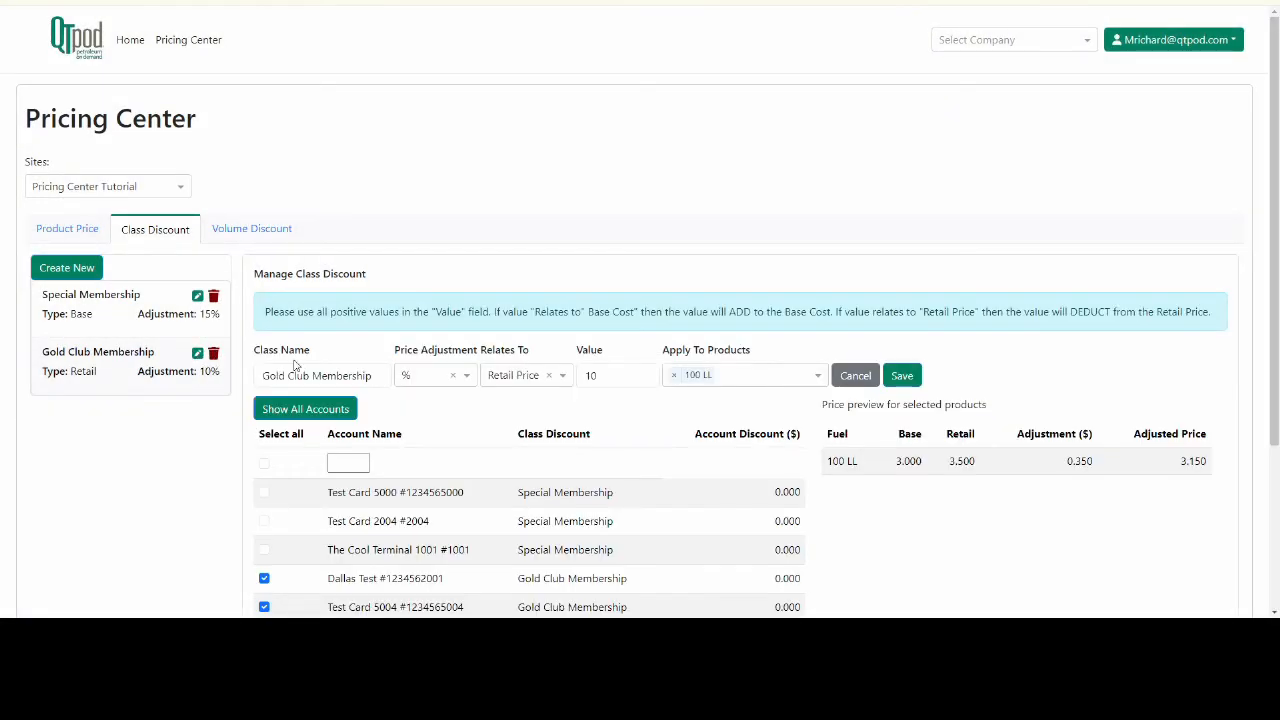
scroll(460, 380, down, 2)
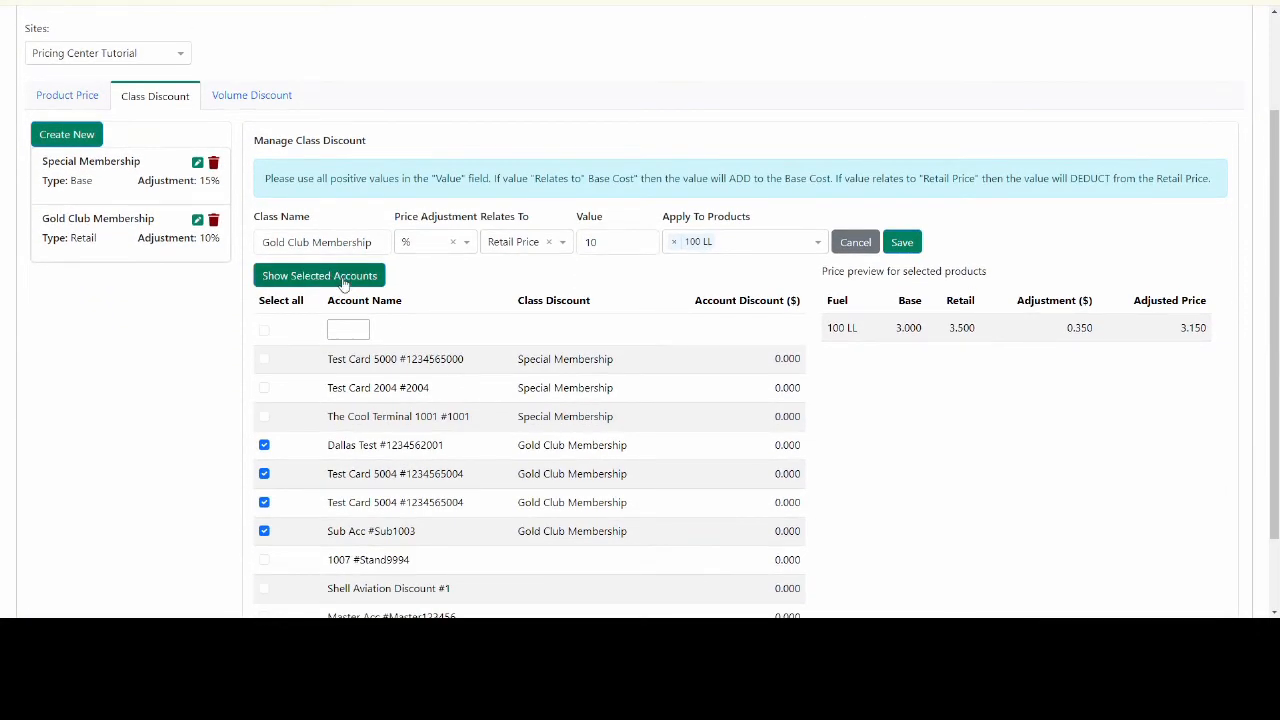
click(344, 279)
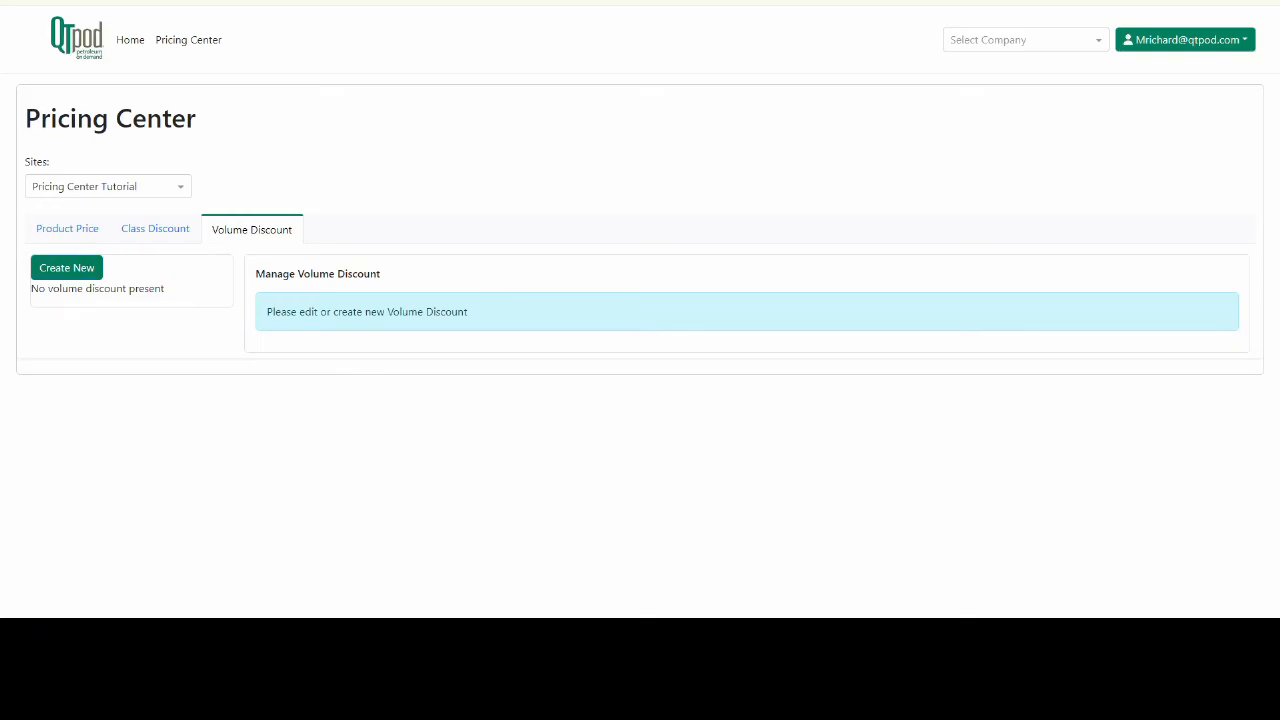
- Create an active volume discount named "Bulk discount" with discount type $ that applies to 100 LL
click(77, 269)
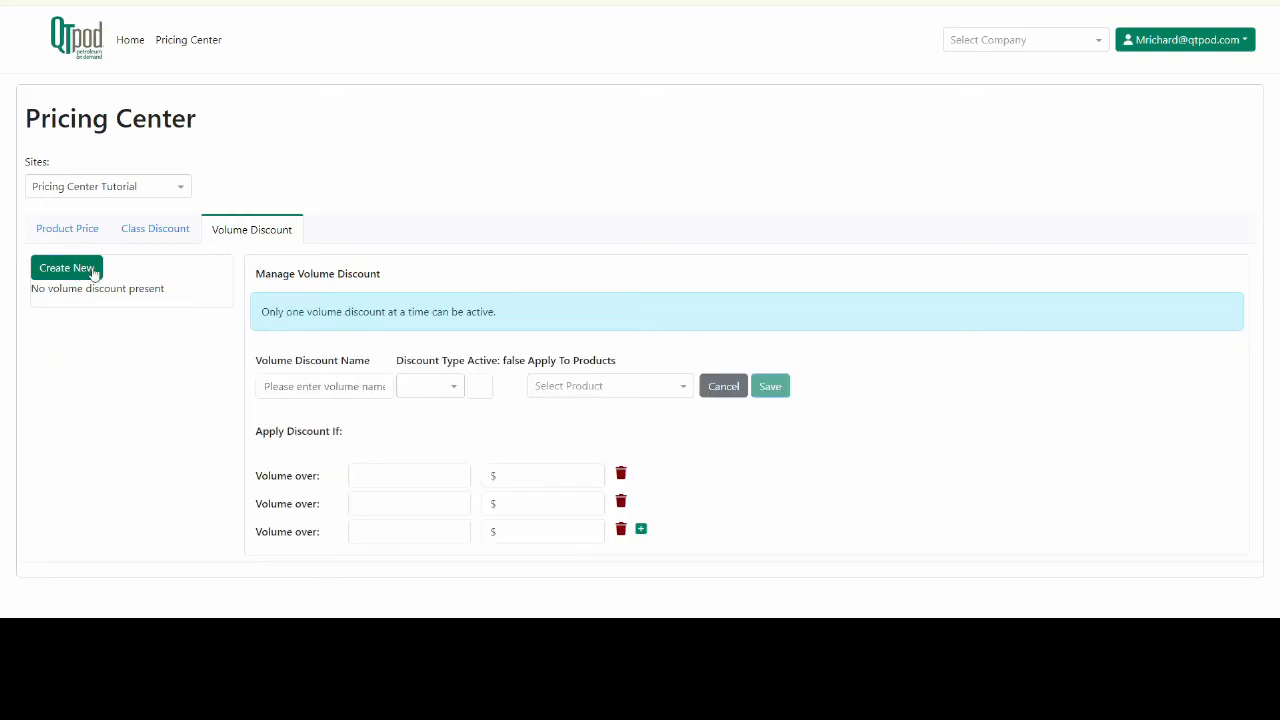
click(326, 385)
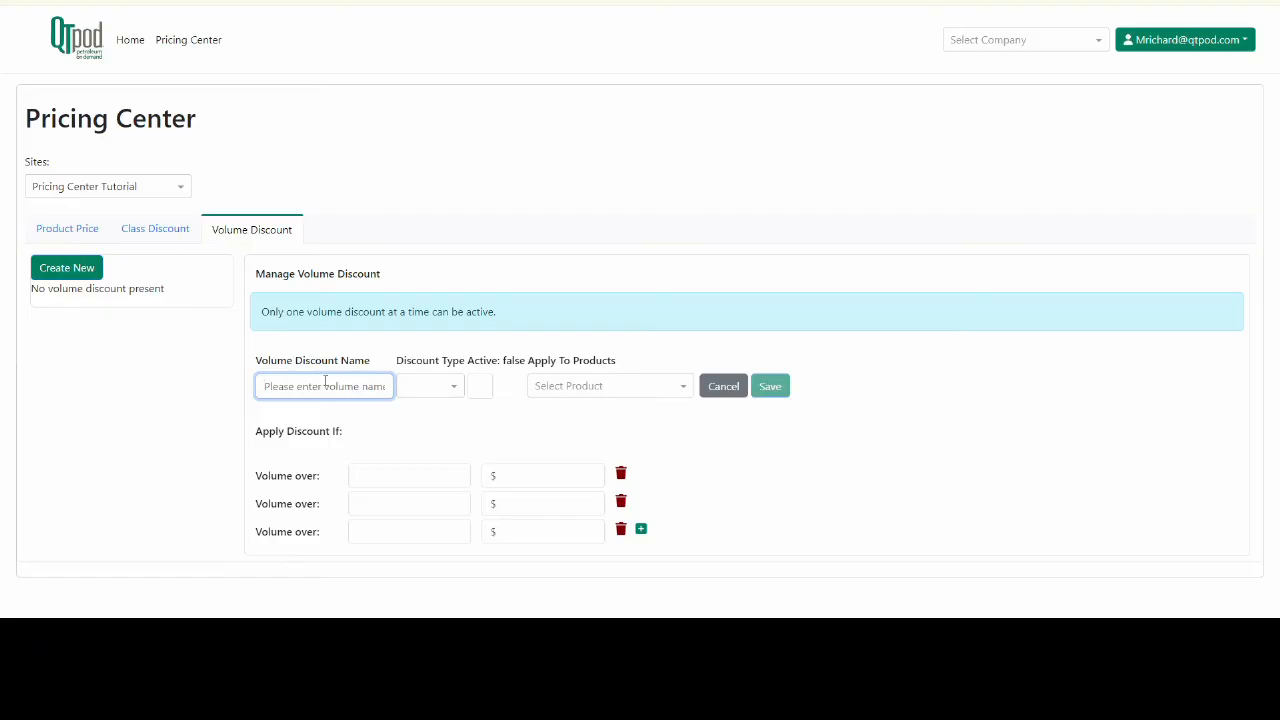
text(Bulk discount)
click(429, 387)
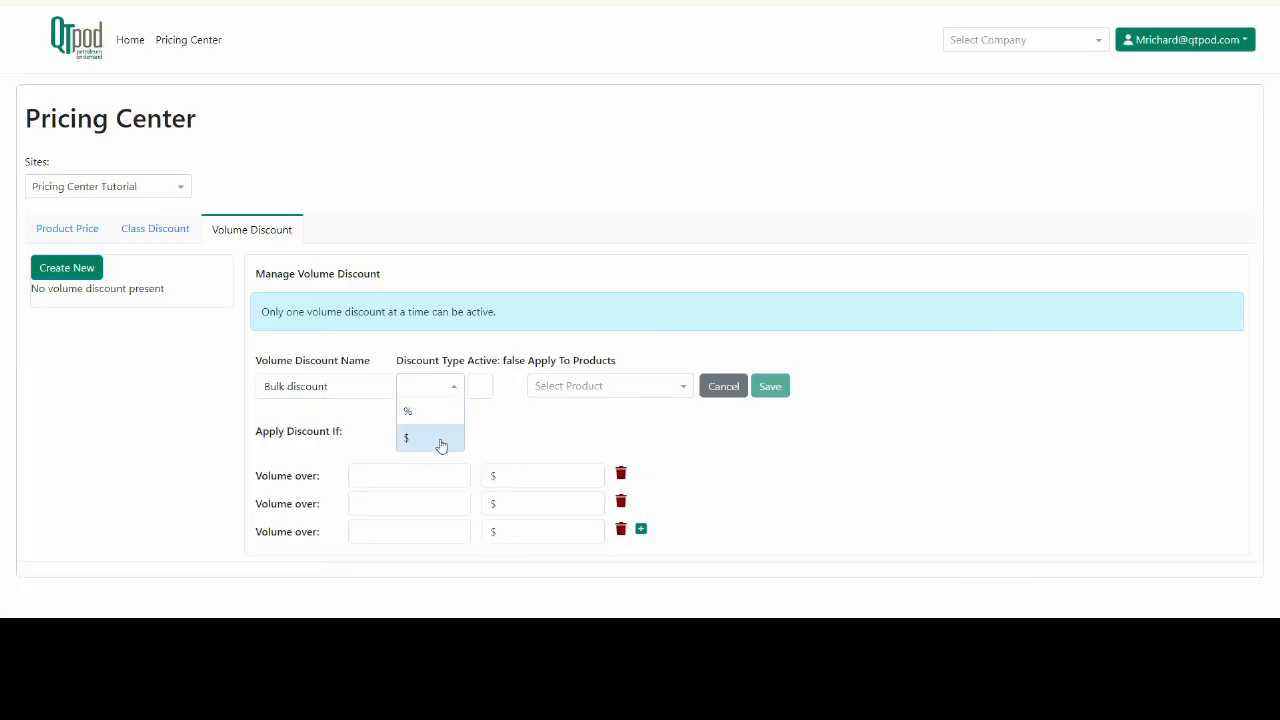
click(409, 438)
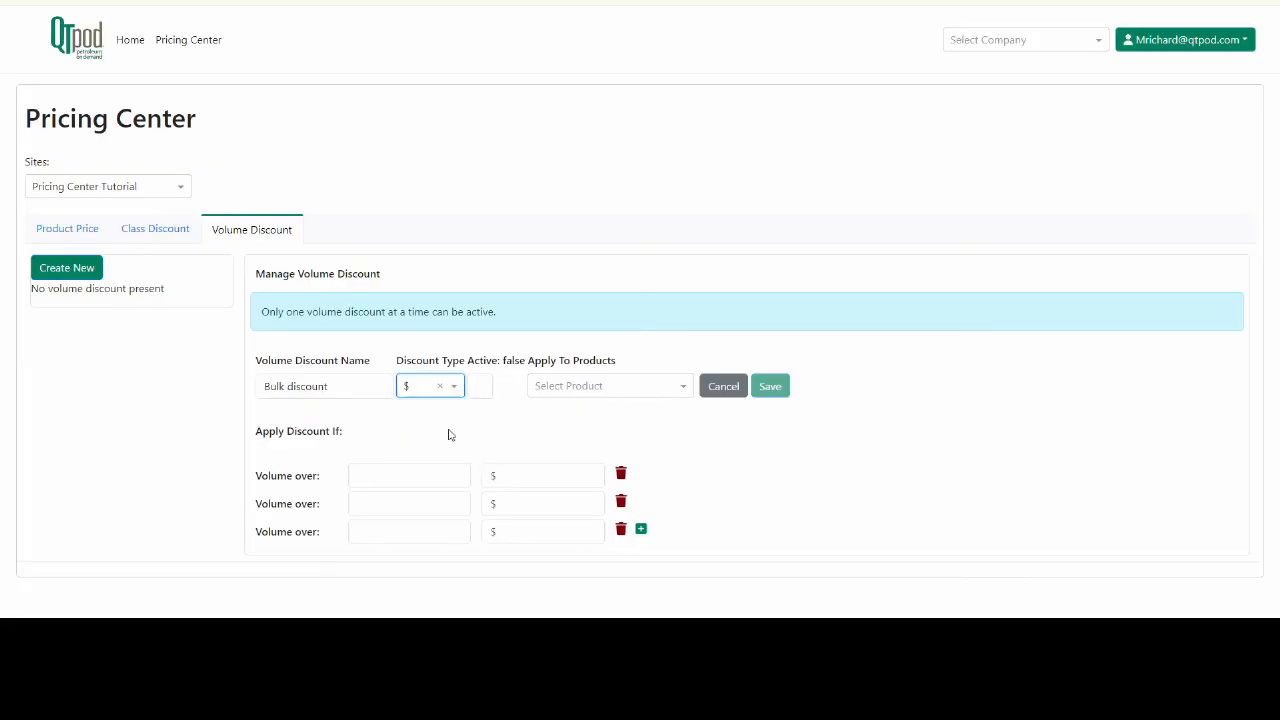
click(477, 396)
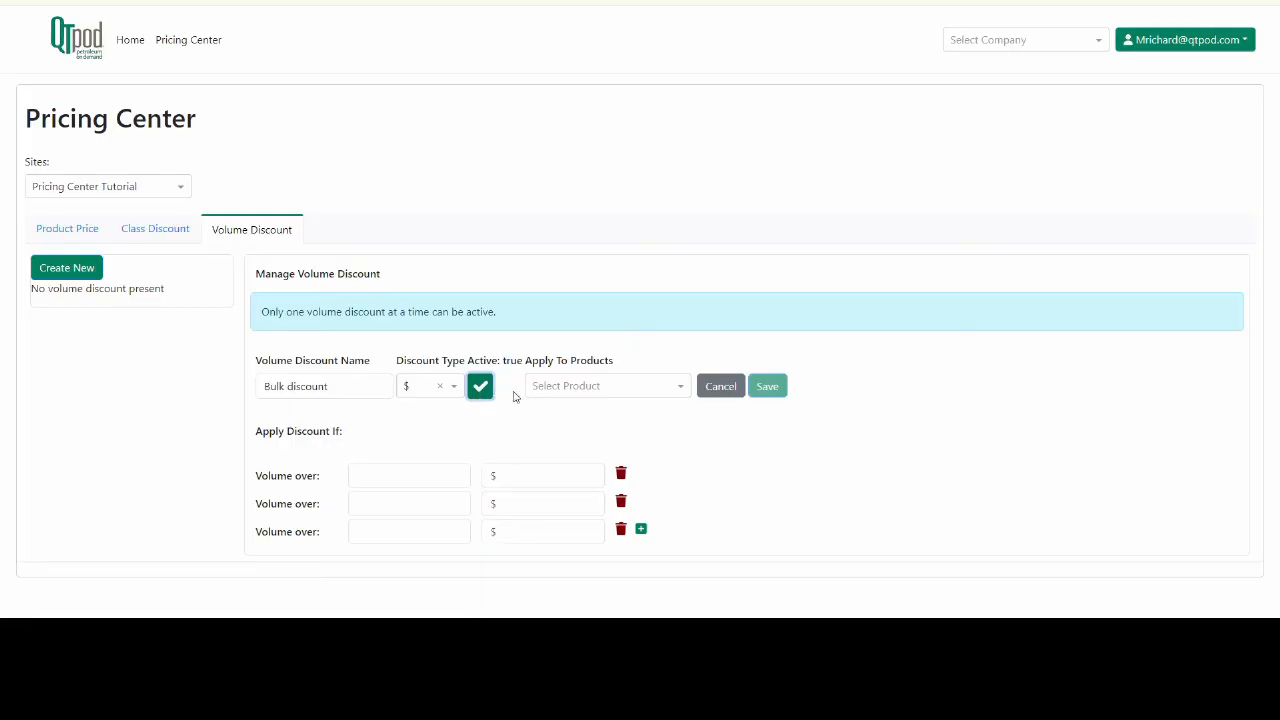
click(580, 396)
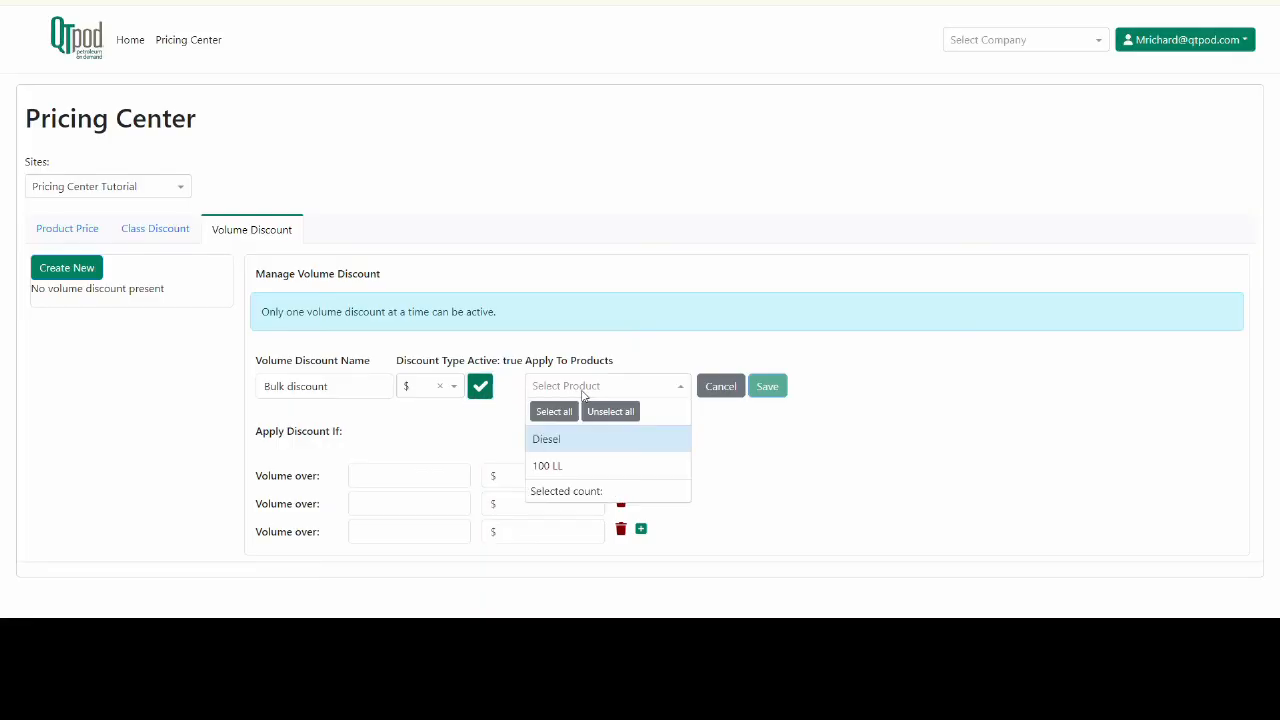
click(565, 468)
click(419, 424)
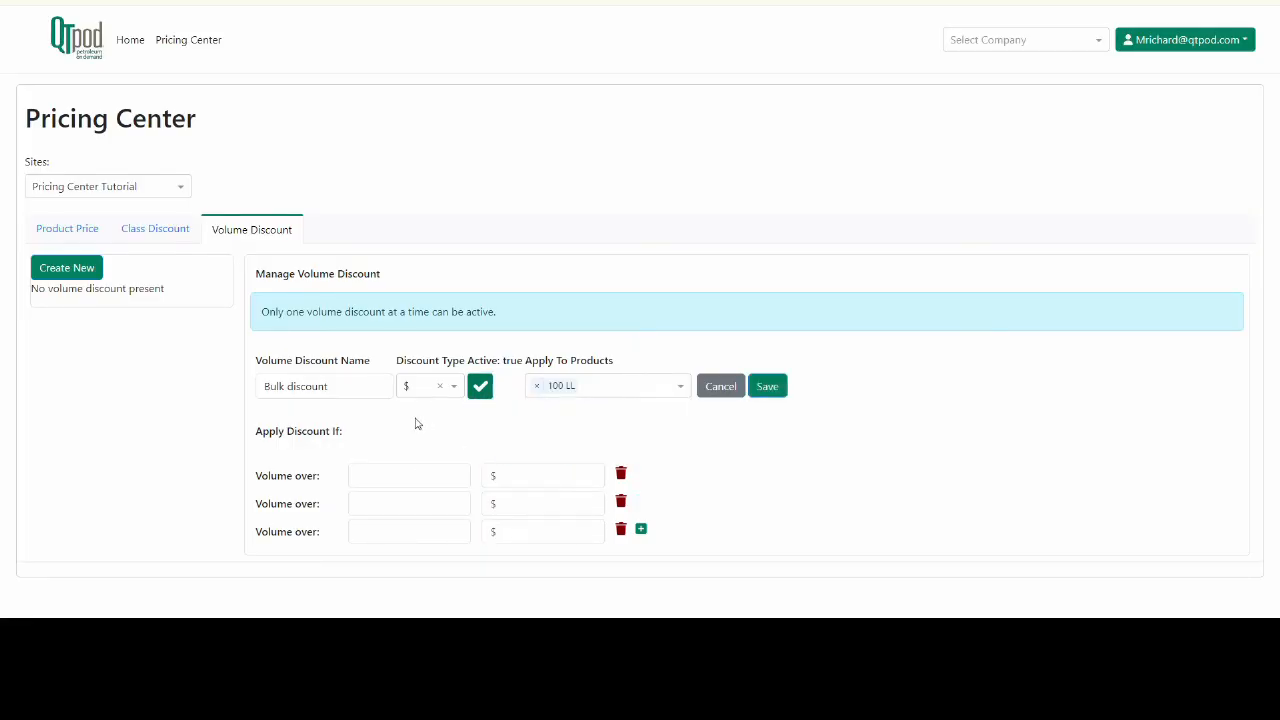
- Set the three volume thresholds of the bulk discount to 50, 100 and 150
click(379, 472)
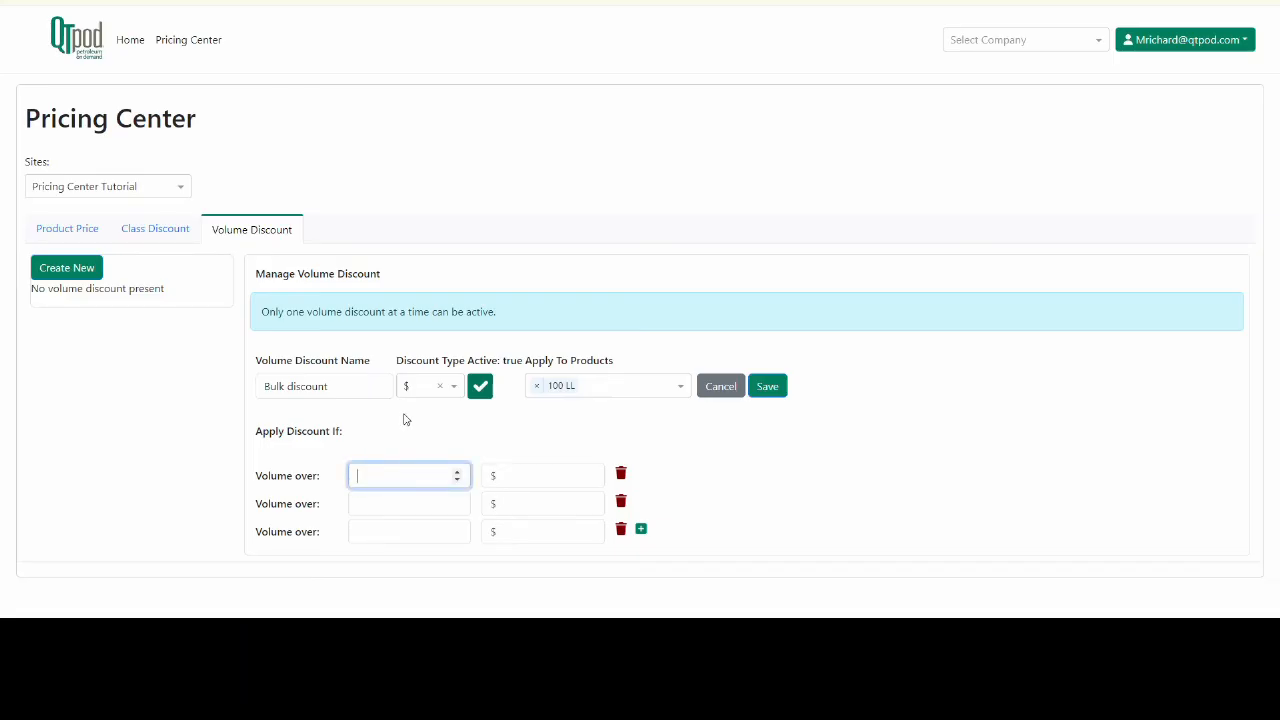
text(50)
click(422, 506)
text(100)
click(396, 526)
text(150)
- Set the discounts for volumes over 50, 100 and 150 to $0.05, $0.10 and $0.20, and save the volume discount
click(520, 476)
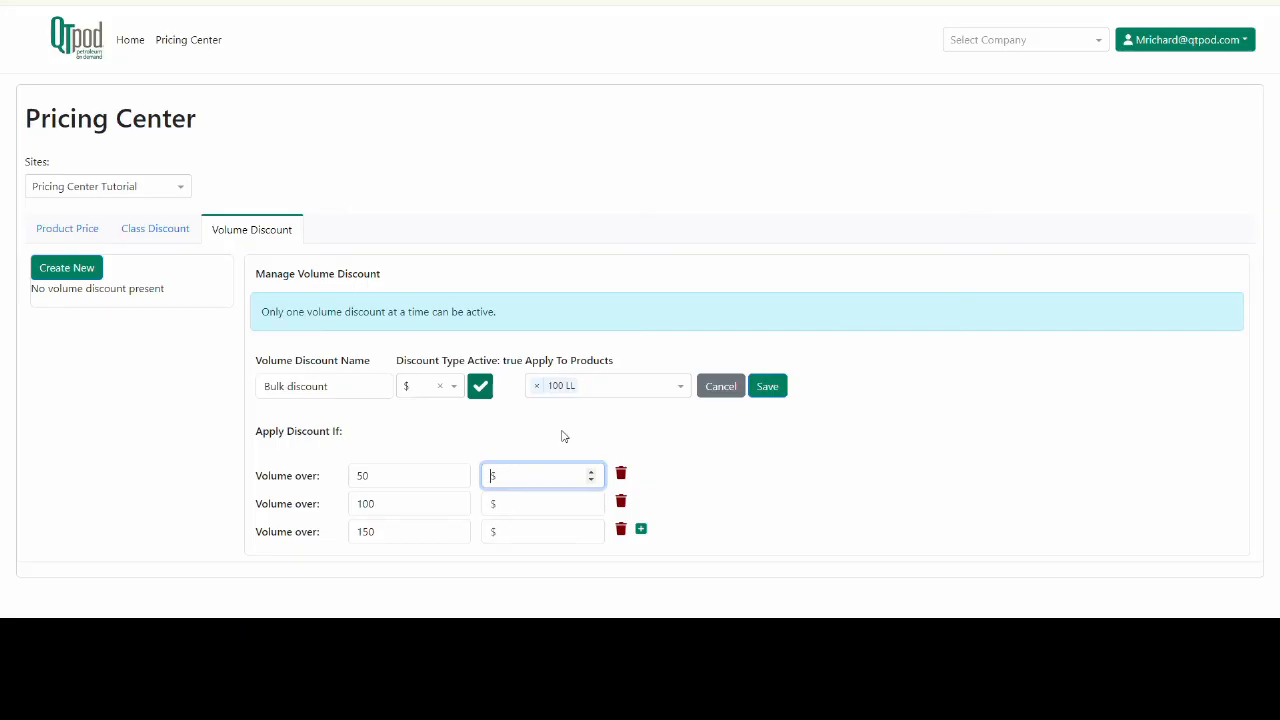
text(0.0)
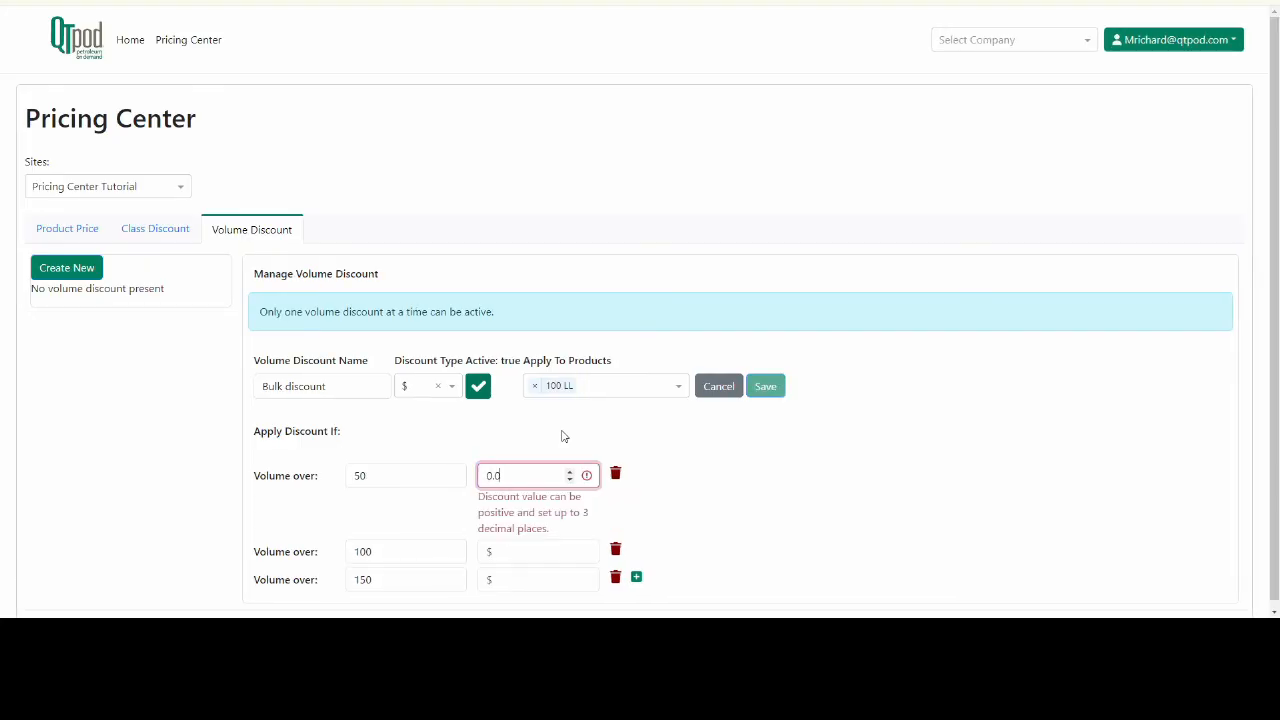
text(5)
click(510, 502)
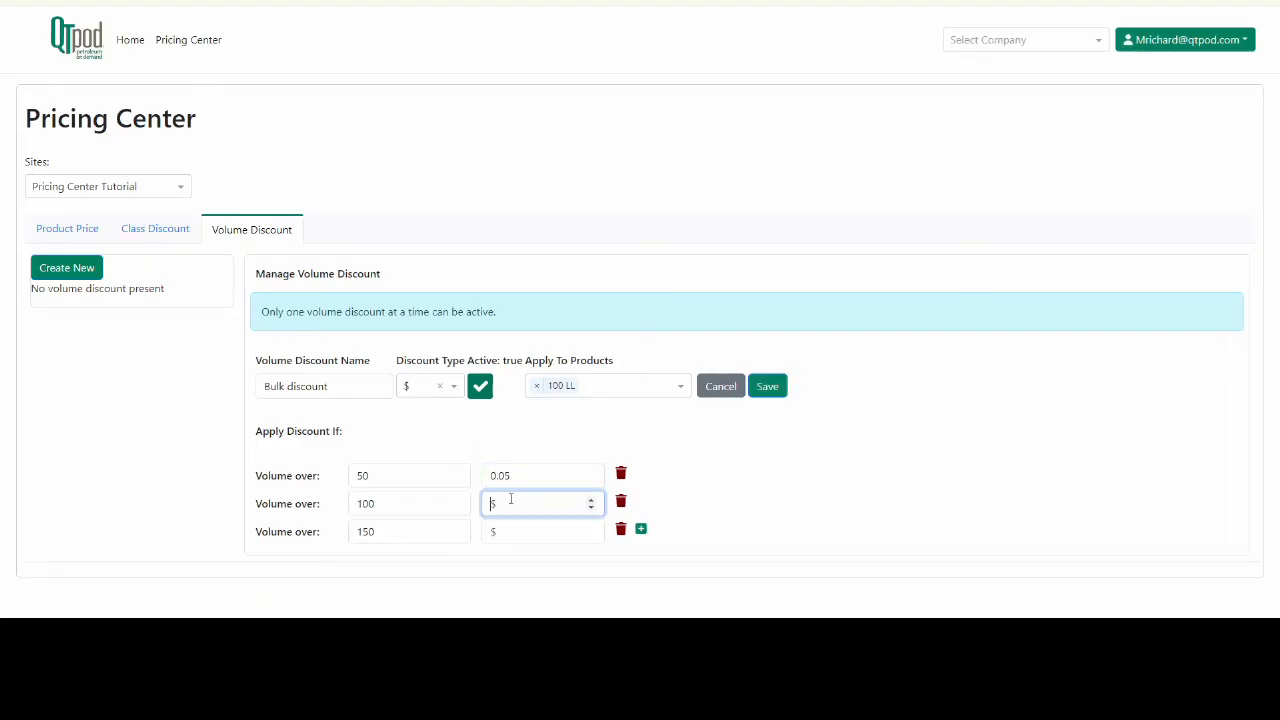
text(0.10)
click(515, 529)
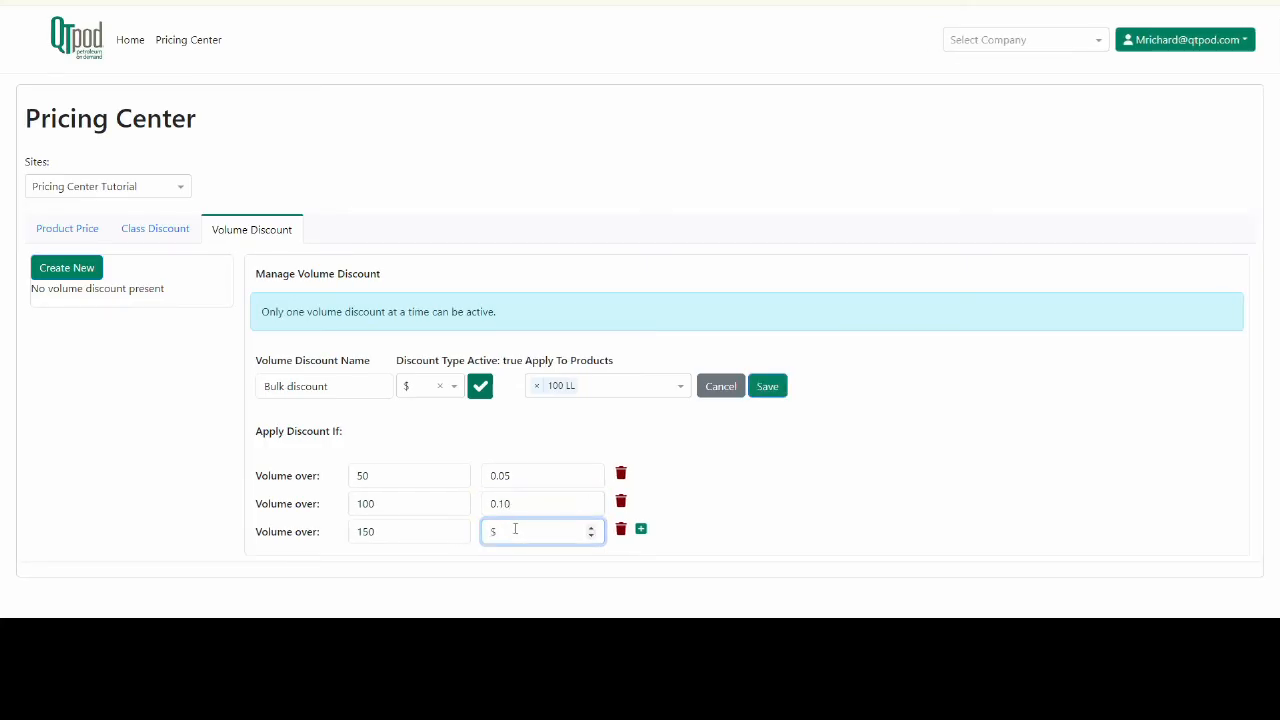
text(0)
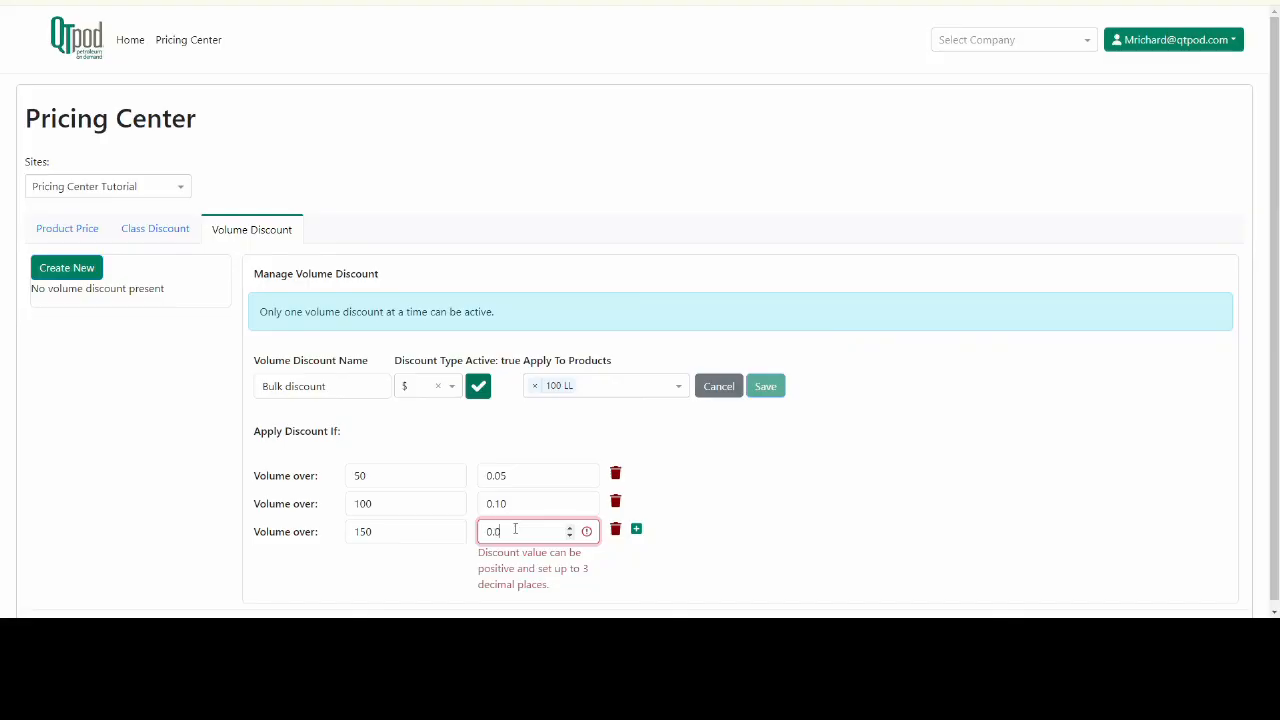
text(.20)
click(908, 459)
click(767, 388)
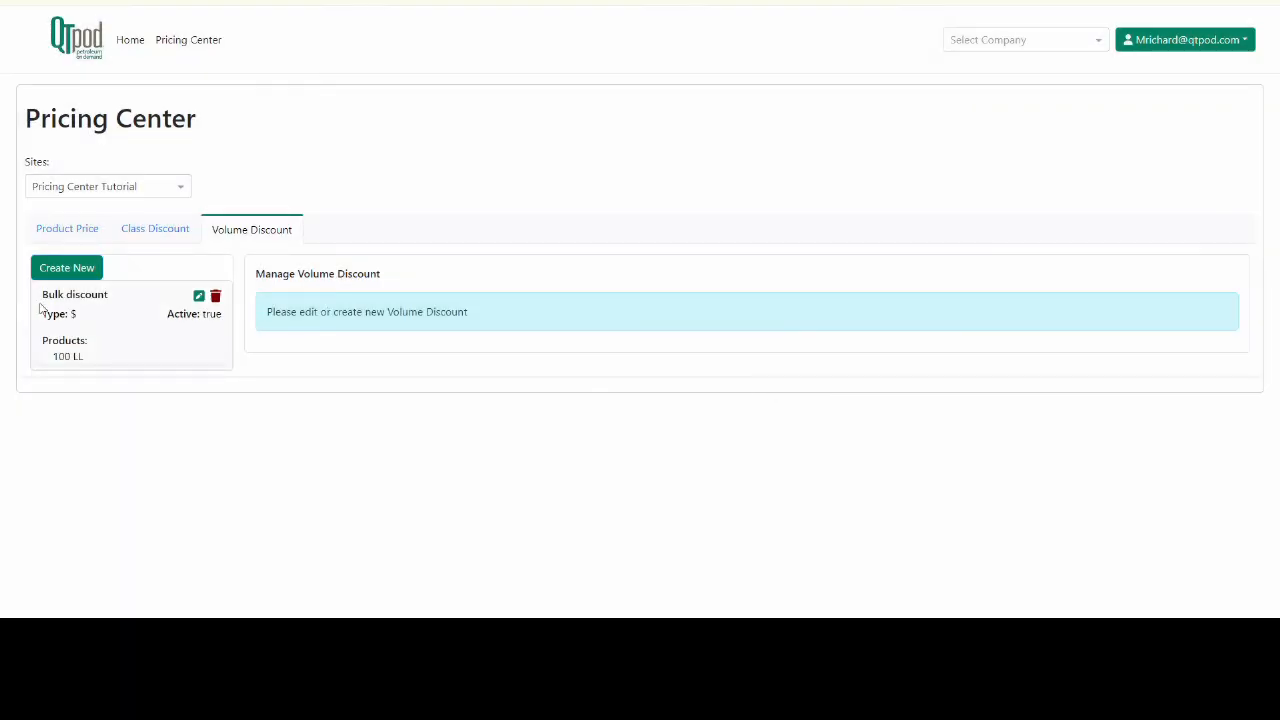
- Reopen the Bulk discount and review its discount type and product options without changing them
click(198, 298)
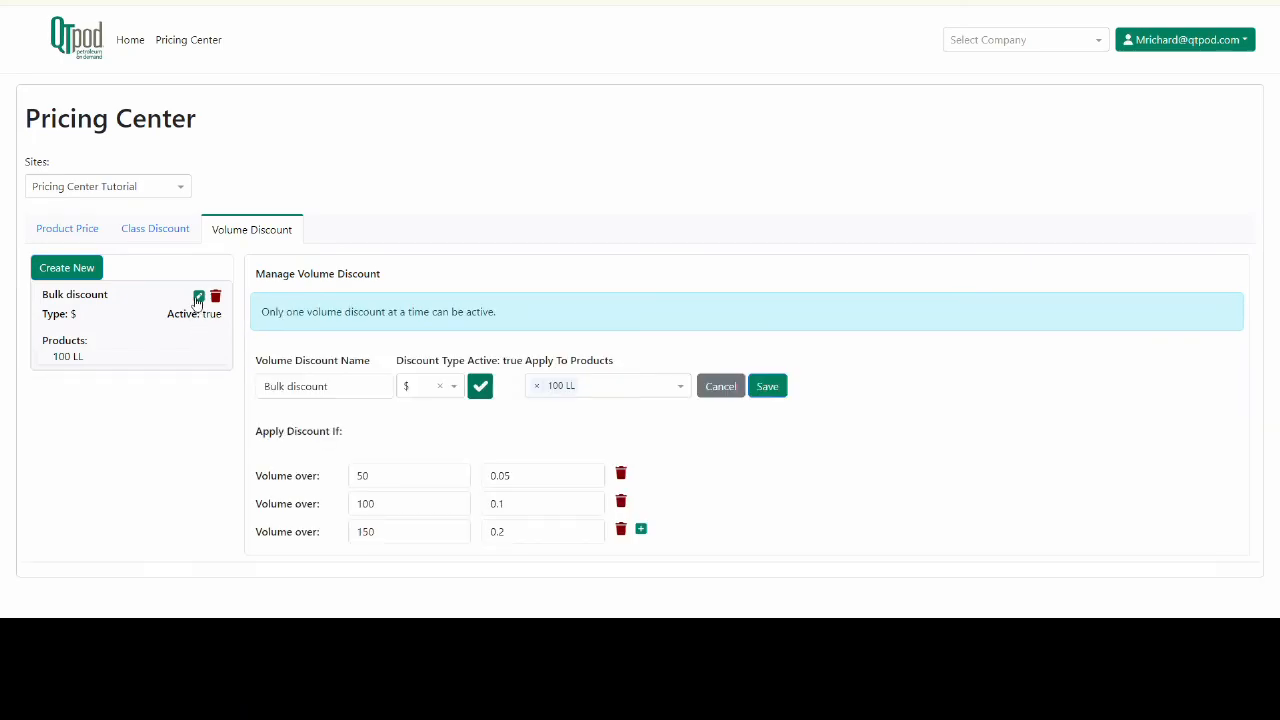
click(428, 391)
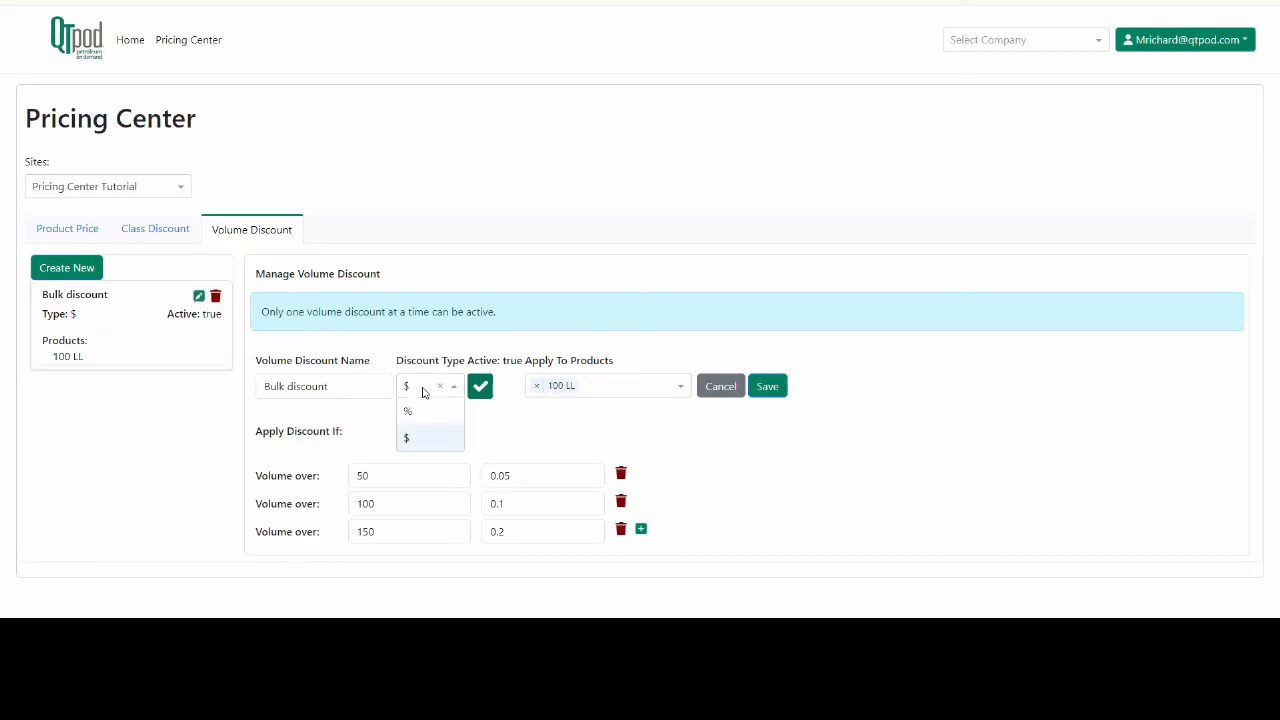
click(557, 441)
click(589, 386)
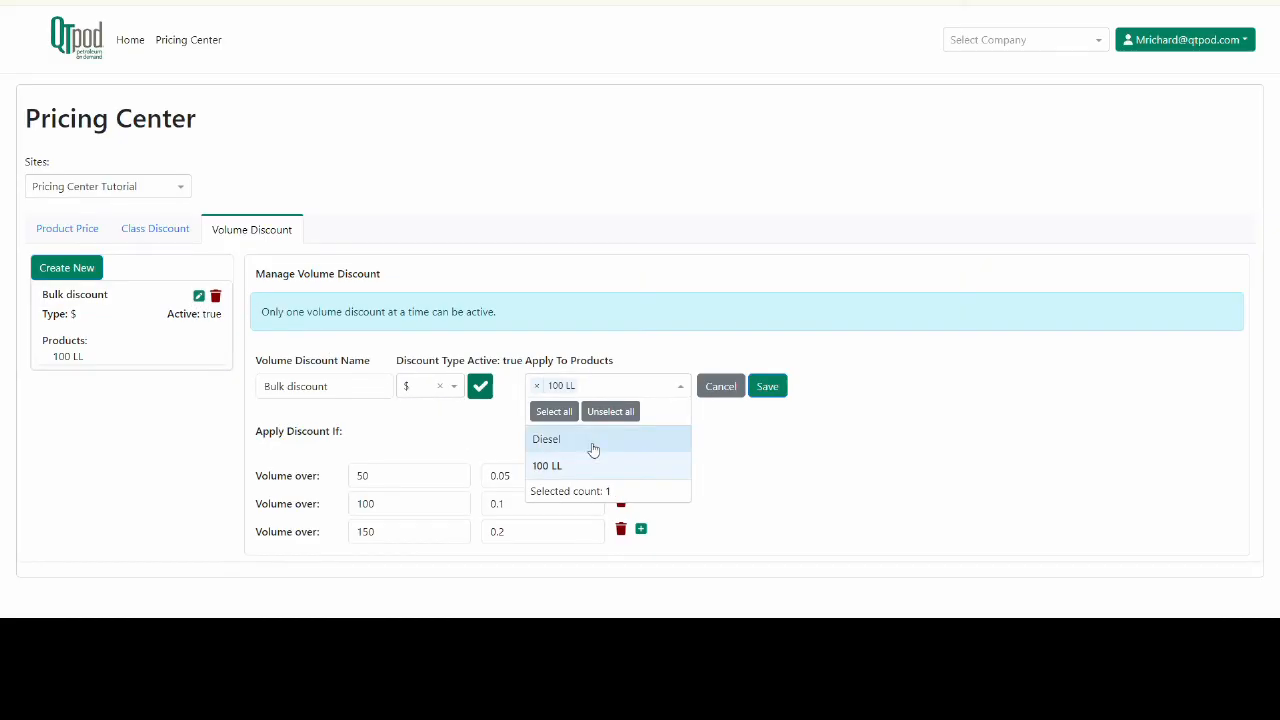
click(867, 451)
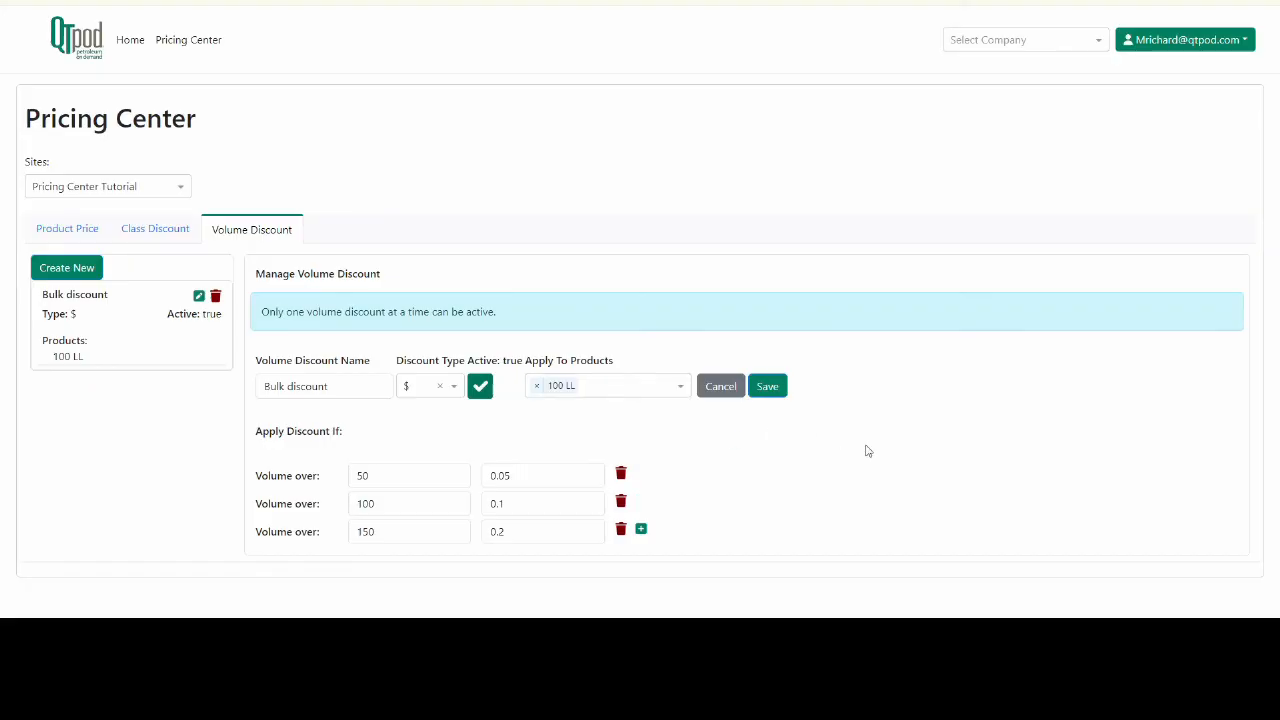